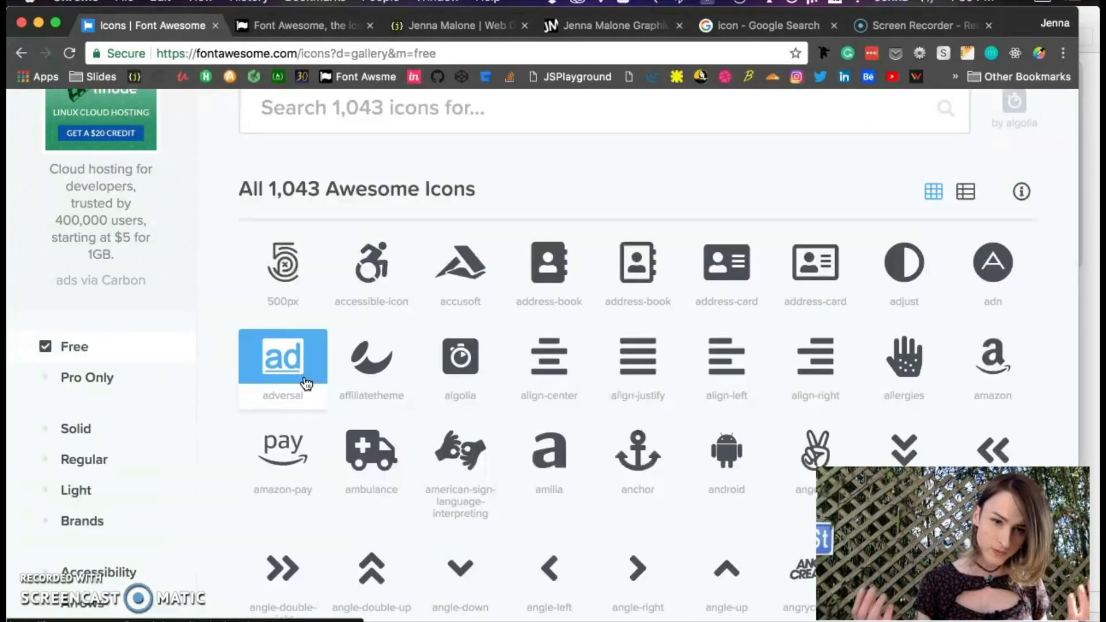
scroll(345, 413, down, 5)
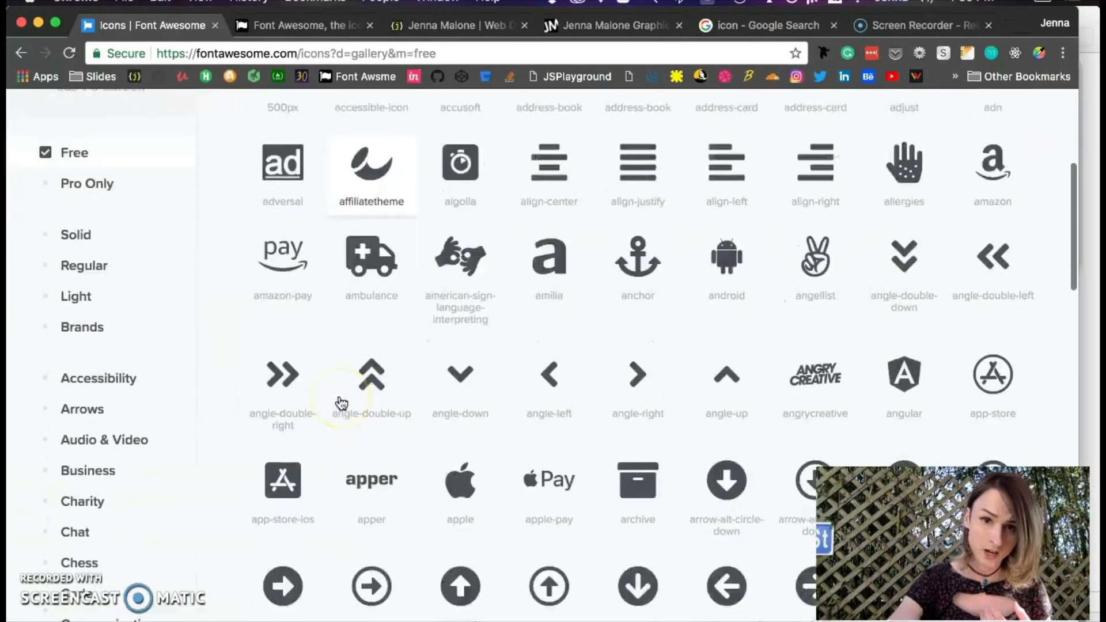
scroll(350, 427, down, 3)
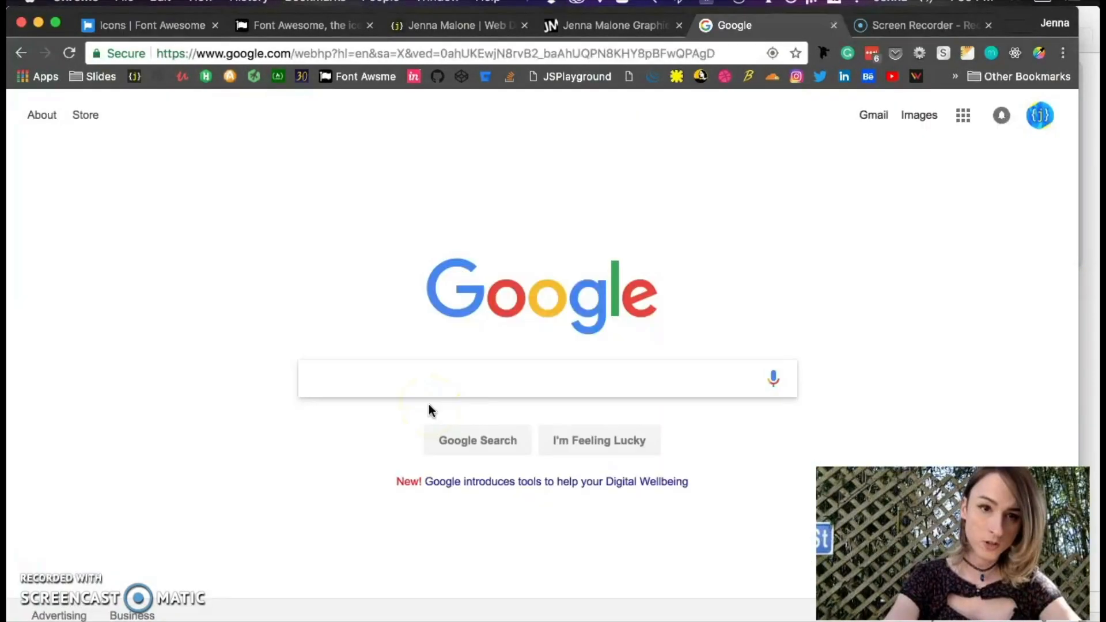
Step: Search Google for "icon", show the image results and browse them for a suitable graphic
text(icon)
key(Return)
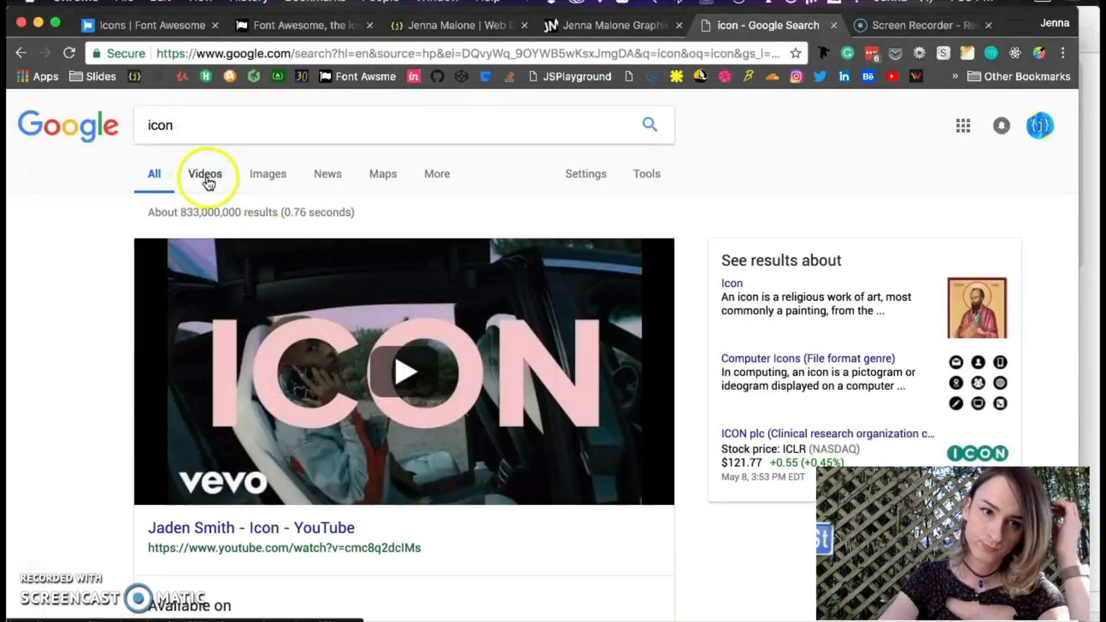
click(261, 175)
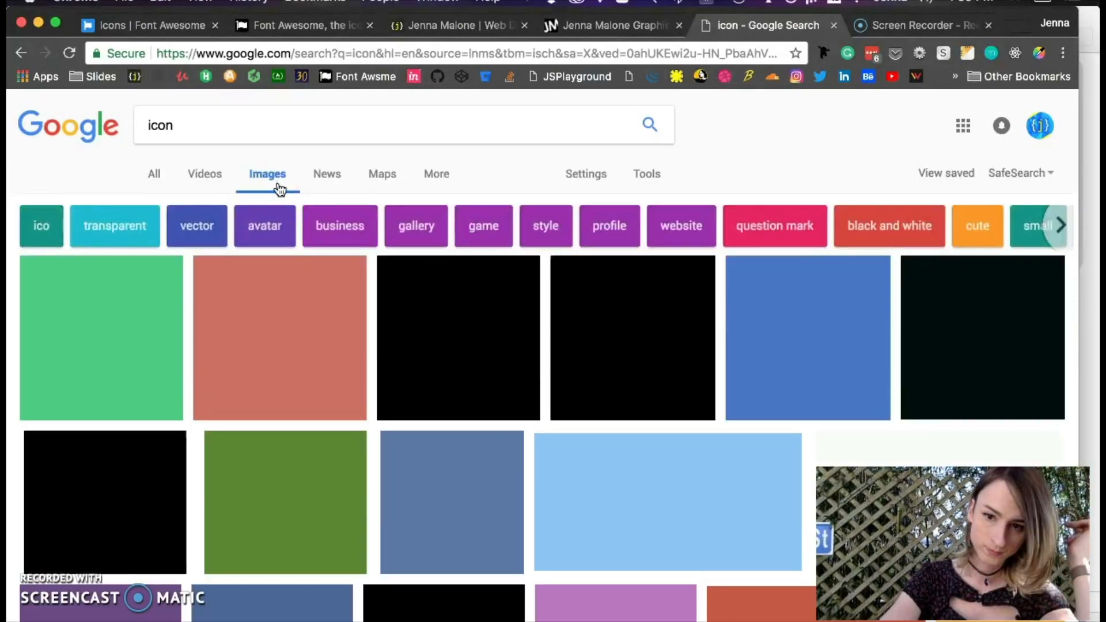
scroll(304, 266, down, 3)
scroll(303, 265, down, 3)
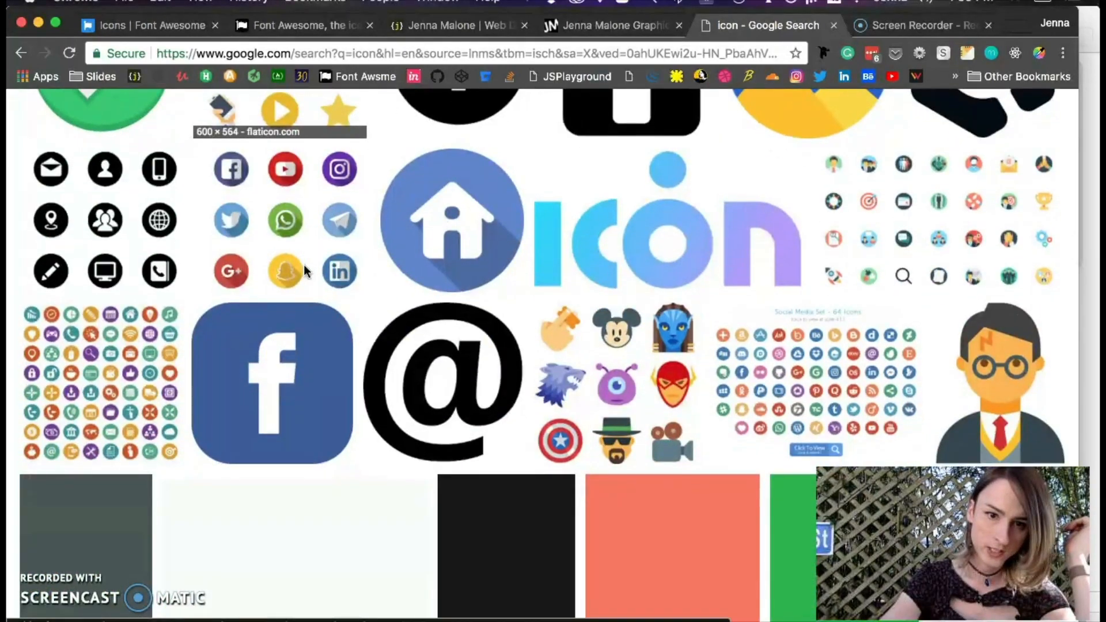
scroll(303, 265, down, 2)
scroll(303, 265, down, 2)
scroll(304, 264, up, 9)
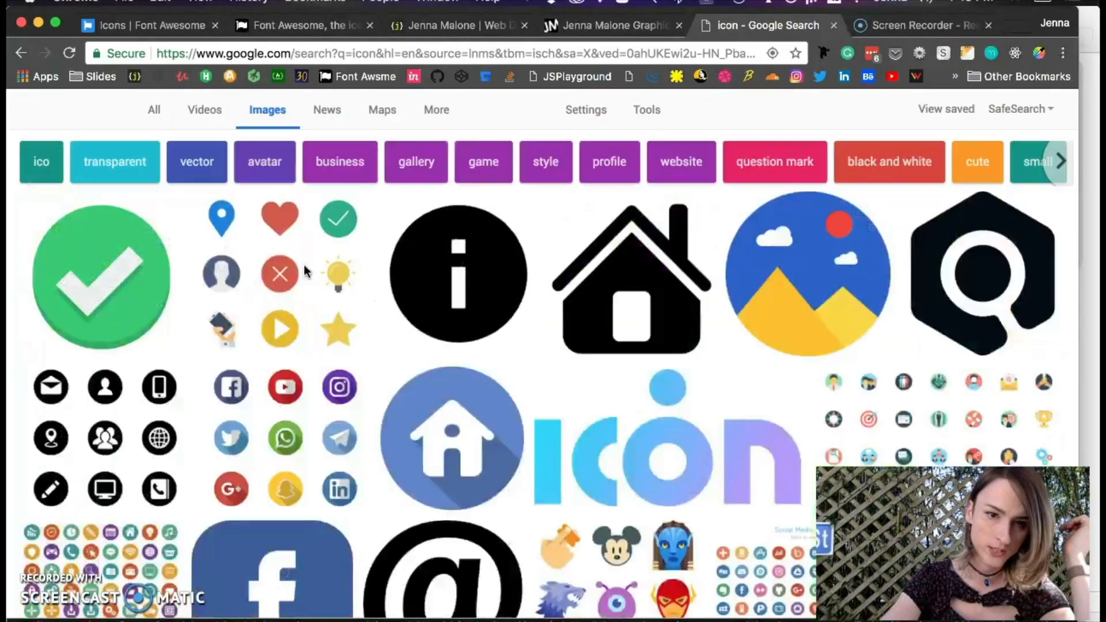
Step: Save the round blue icon with yellow mountains to the desktop and open it in both Photoshop and Illustrator
click(797, 407)
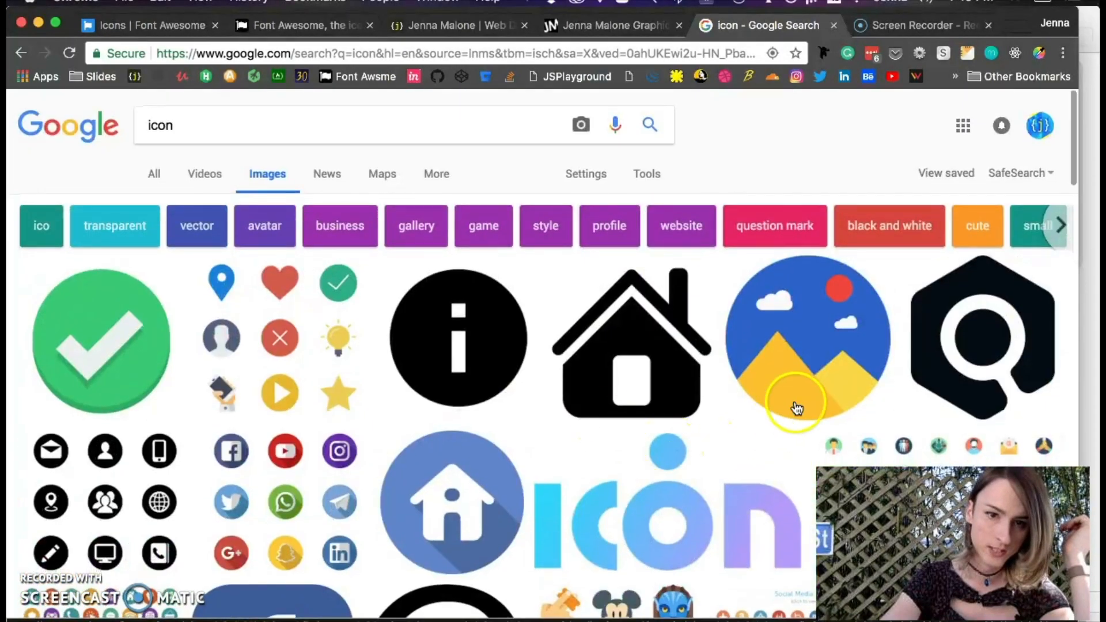
click(814, 367)
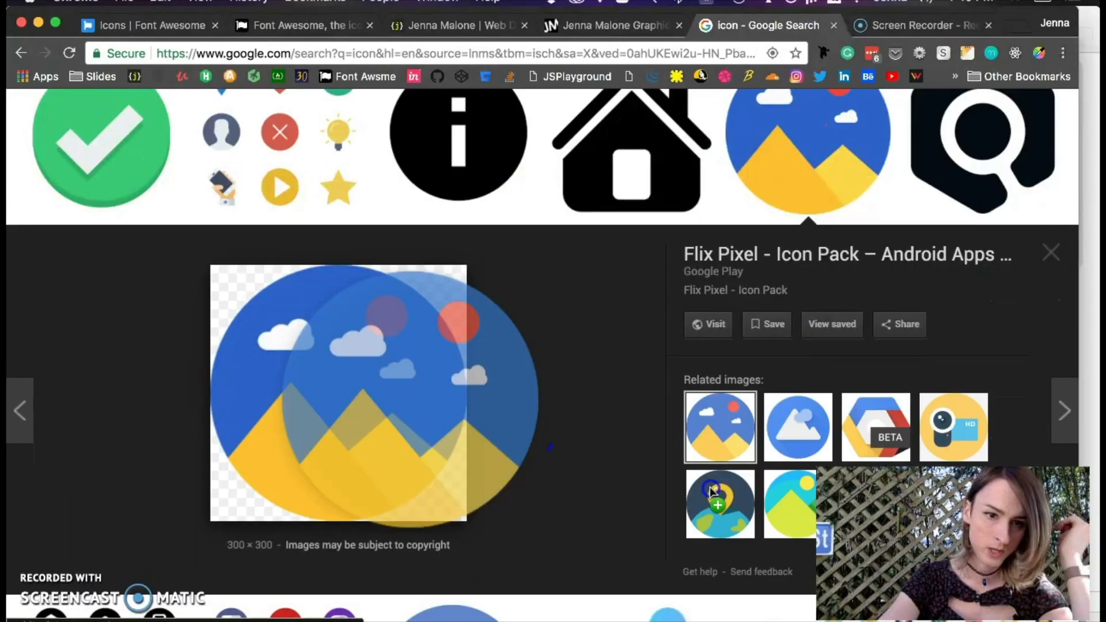
drag(383, 400, 812, 239)
click(482, 621)
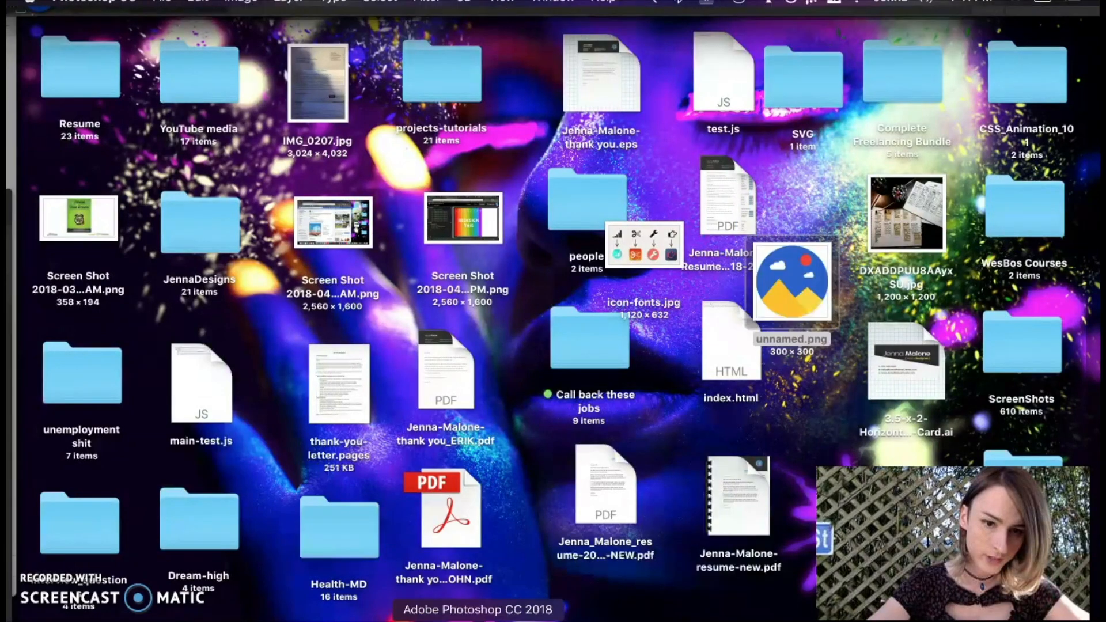
click(505, 621)
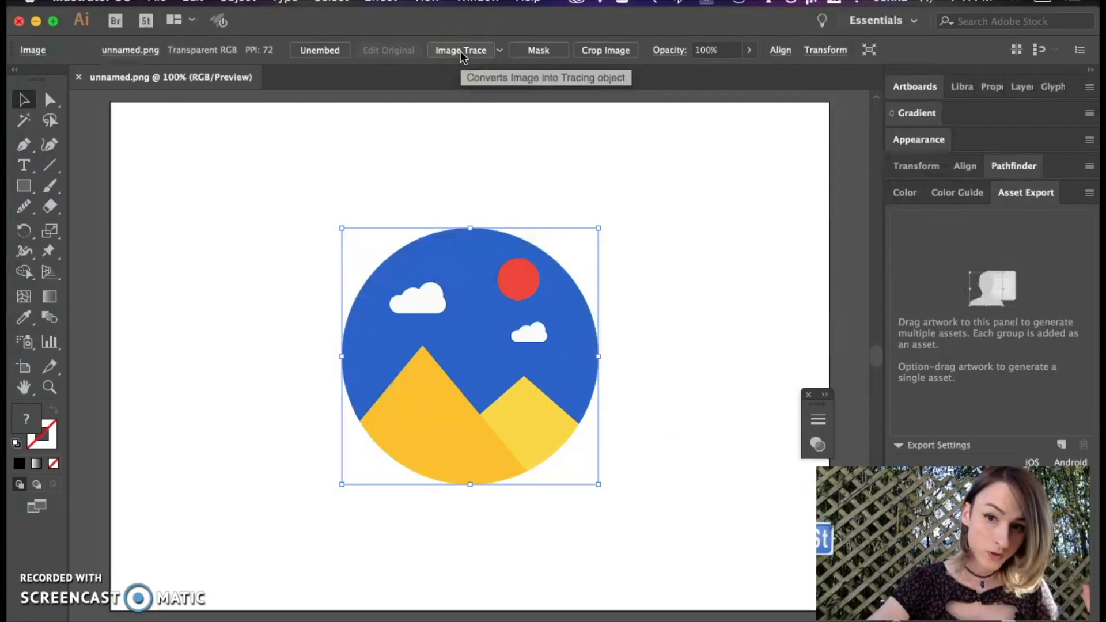
Step: Try Image Trace with the default preset on the coloured icon in Illustrator and inspect the result up close
click(461, 50)
key(z)
click(507, 291)
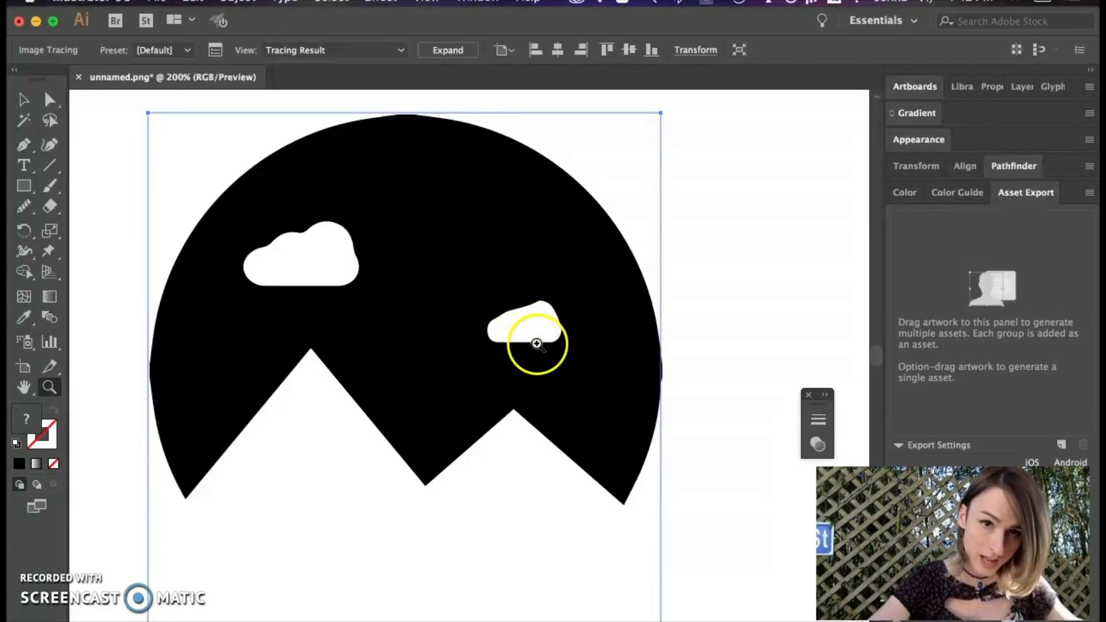
Step: Close the traced document in Illustrator and switch to unnamed.png in Photoshop
key(super+w)
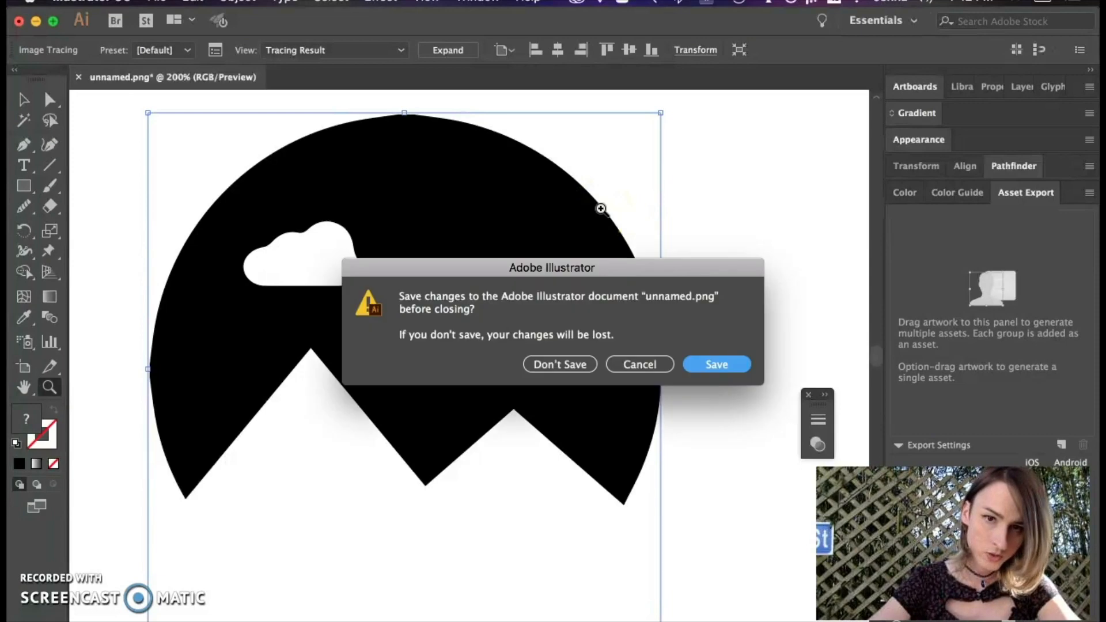
key(Return)
key(super+q)
click(1030, 301)
key(F11)
key(ctrl+Up)
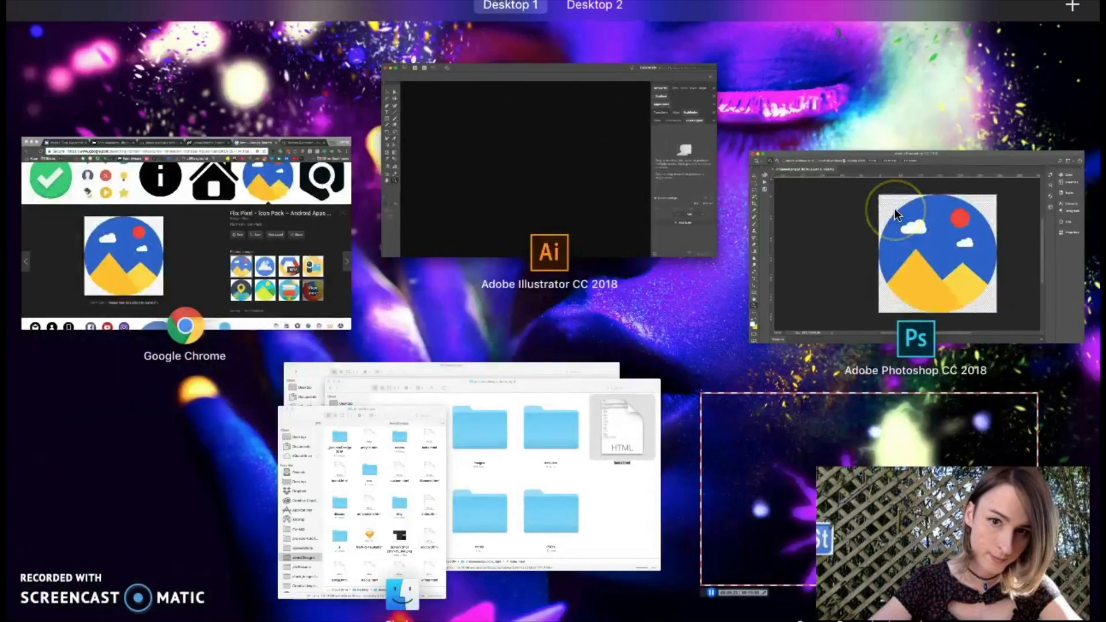
click(895, 209)
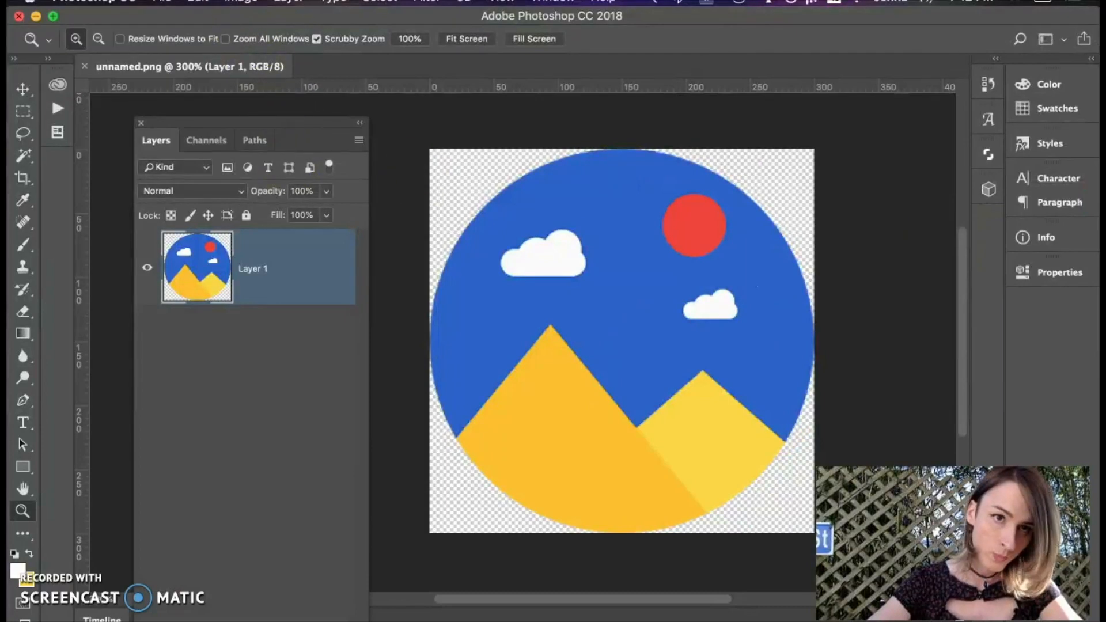
Step: Use Replace Color to turn the icon's blue sky black with Saturation -97 and Lightness -100
click(241, 1)
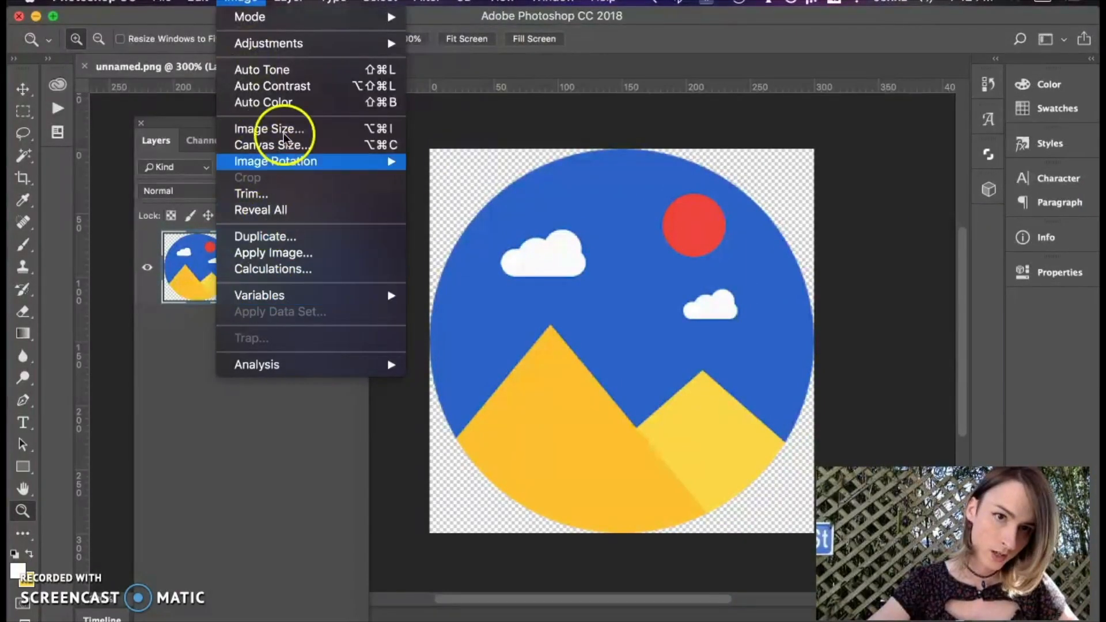
mouse_move(291, 28)
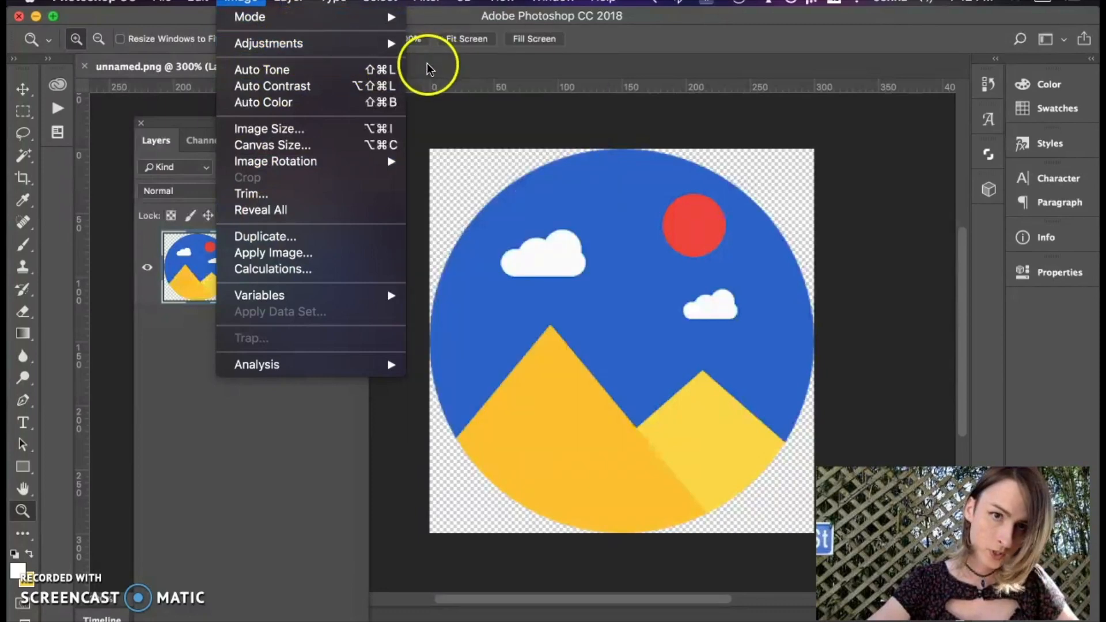
mouse_move(391, 50)
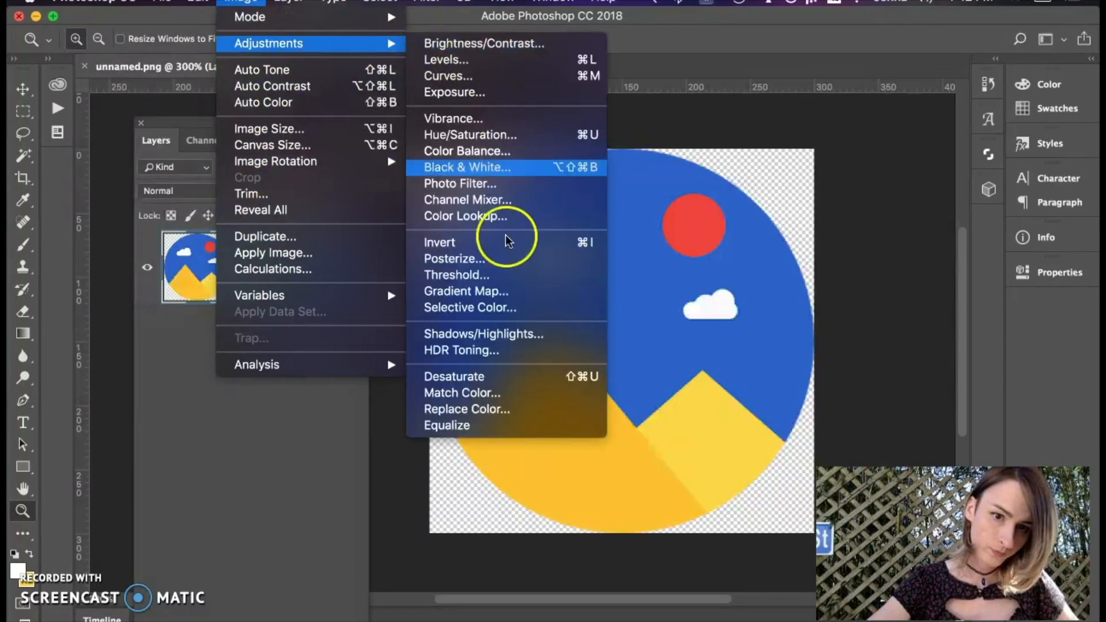
click(460, 412)
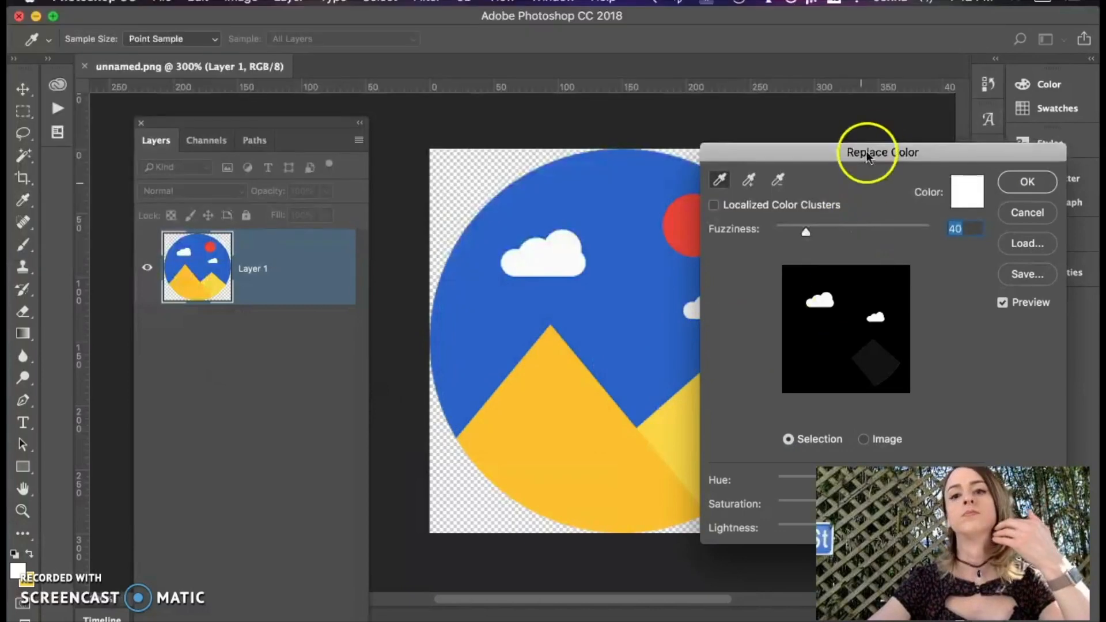
drag(862, 155, 194, 134)
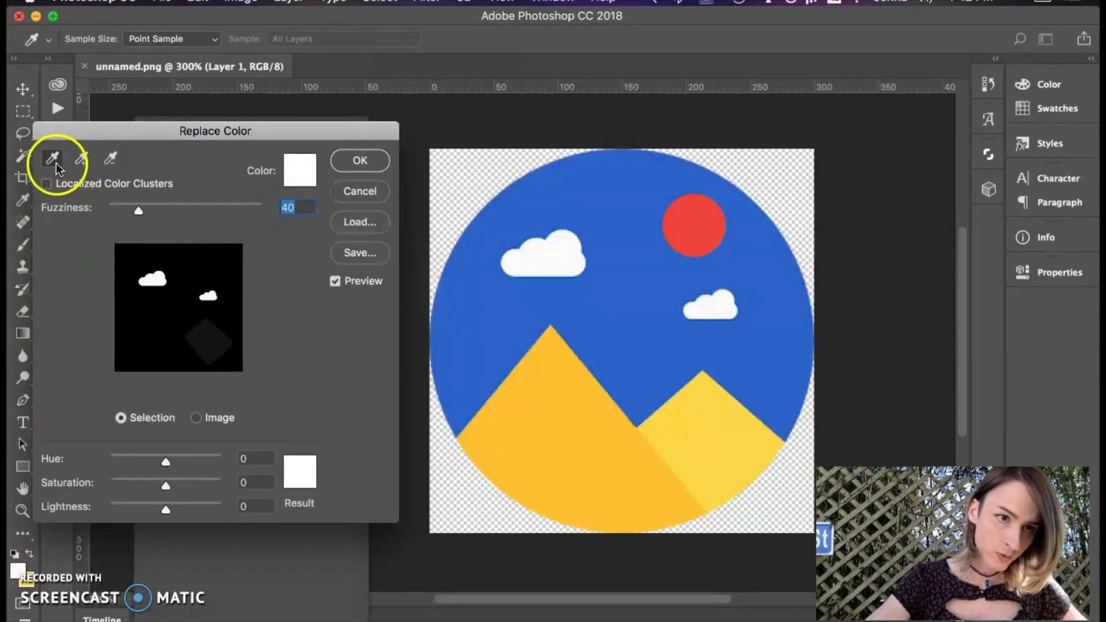
click(638, 328)
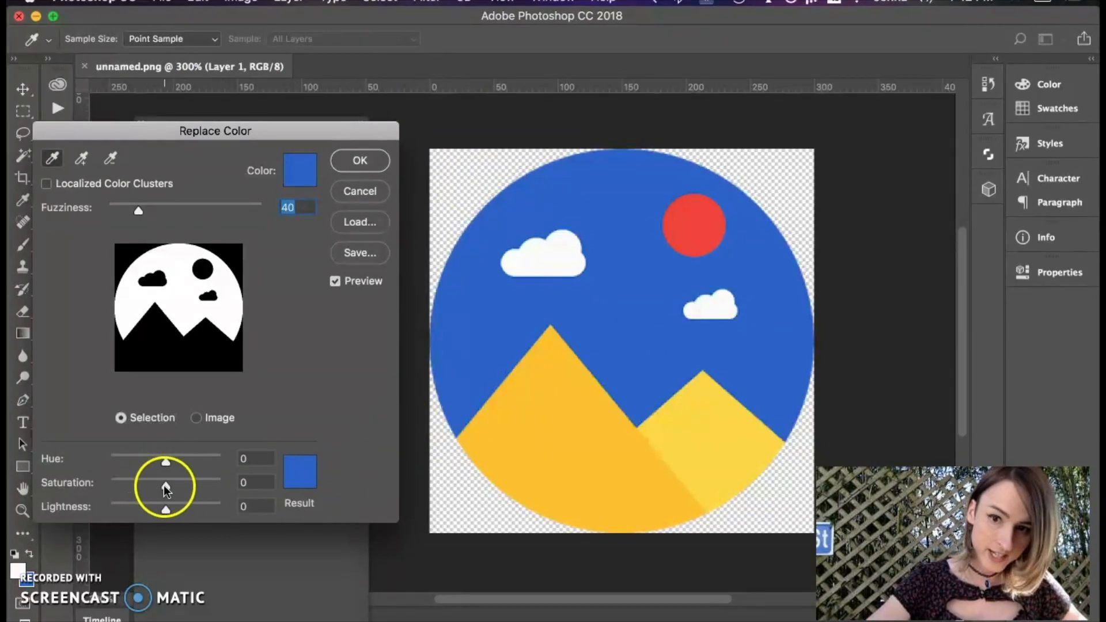
drag(165, 486, 113, 484)
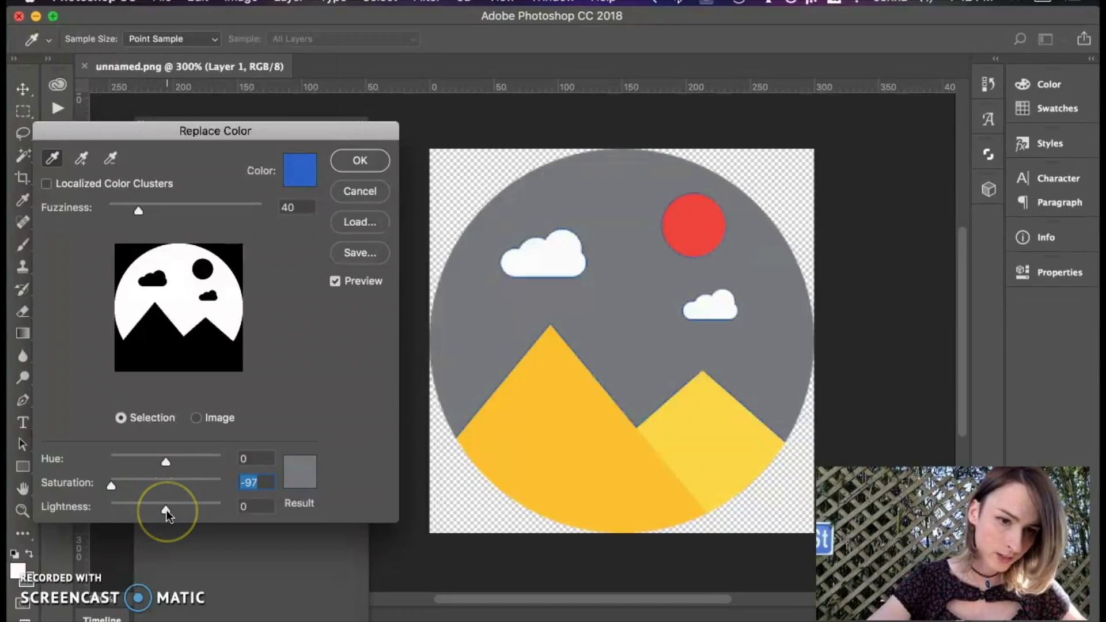
drag(166, 510, 102, 512)
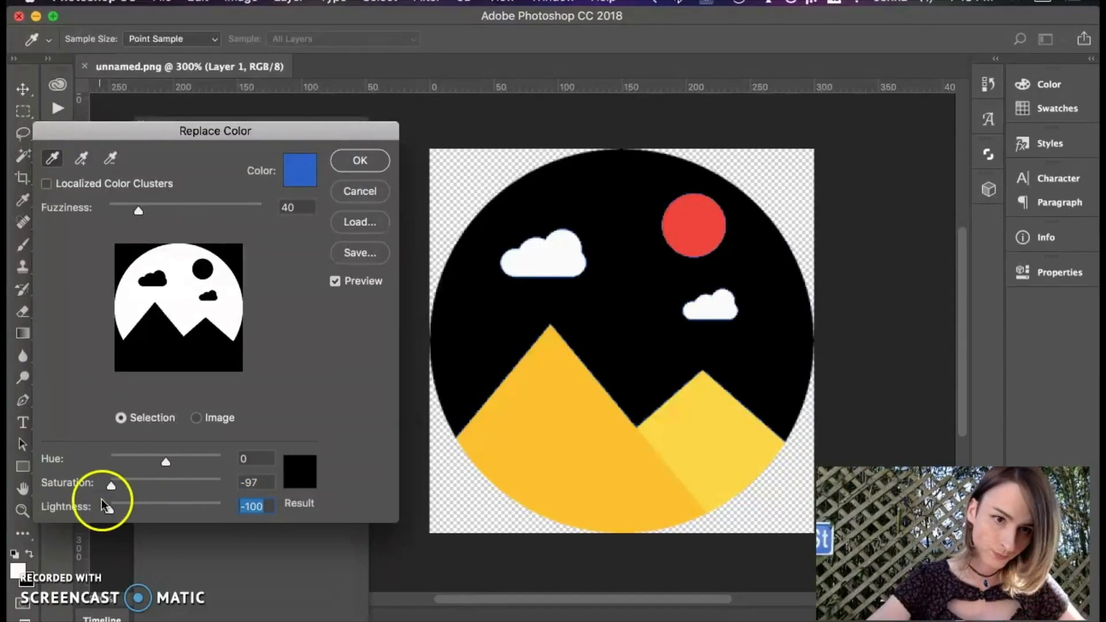
click(363, 162)
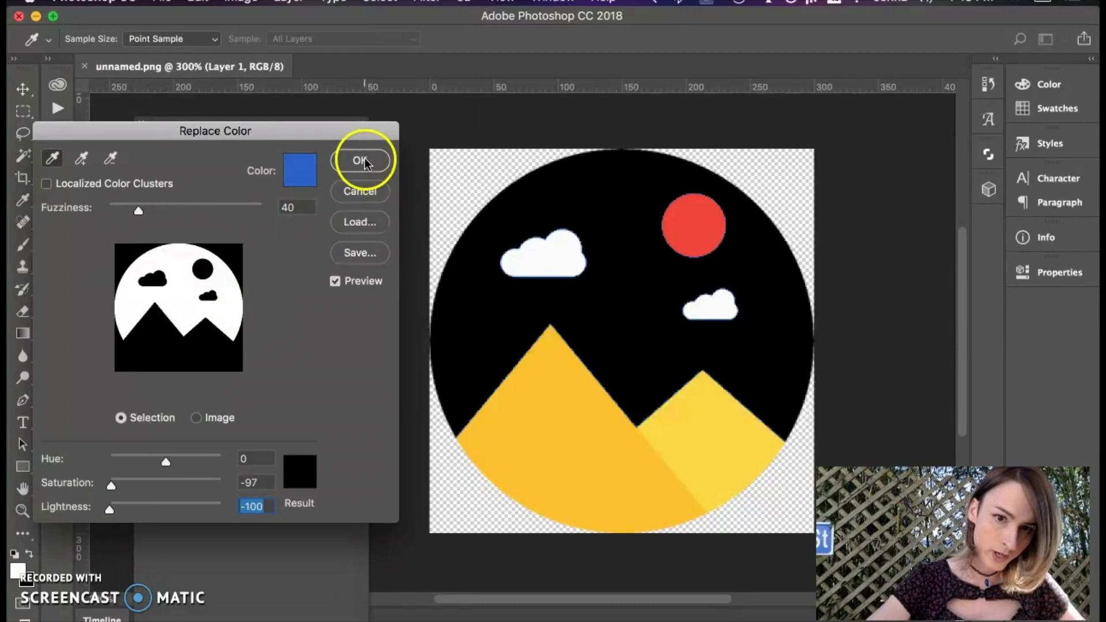
click(363, 162)
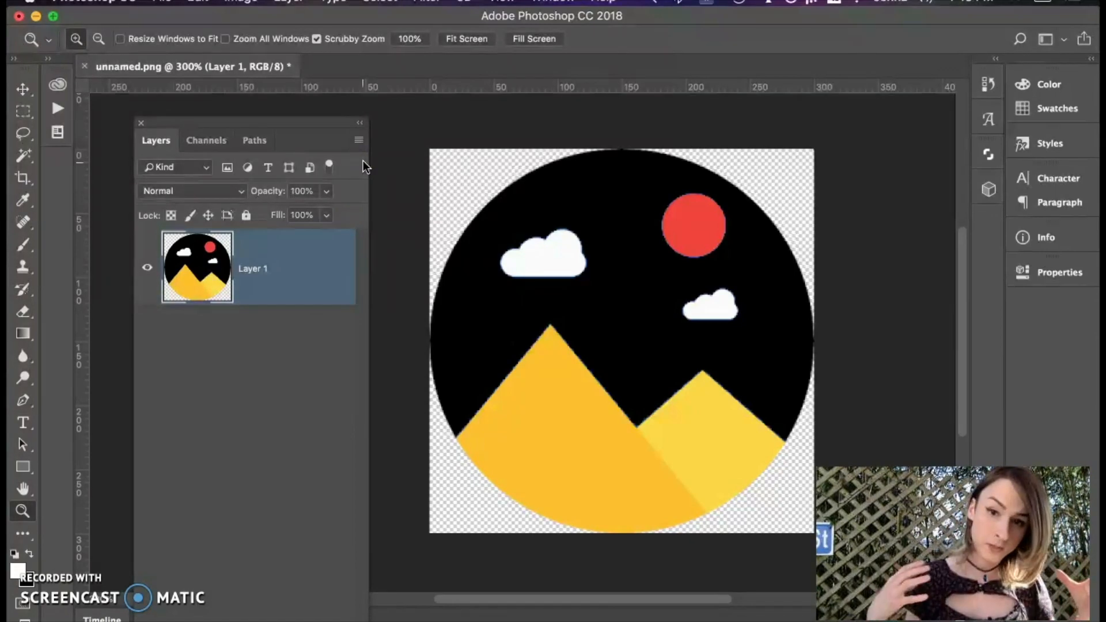
Step: Use Replace Color to turn the red sun and yellow mountains white, adding them to the sample with Saturation and Lightness at +100
click(245, 4)
mouse_move(251, 26)
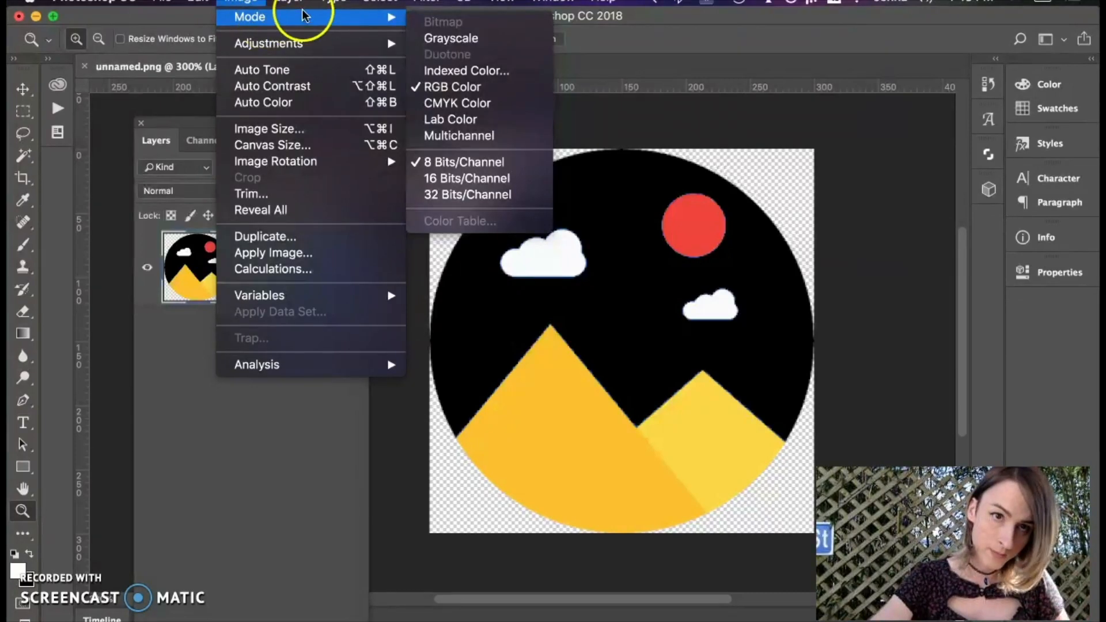
mouse_move(297, 42)
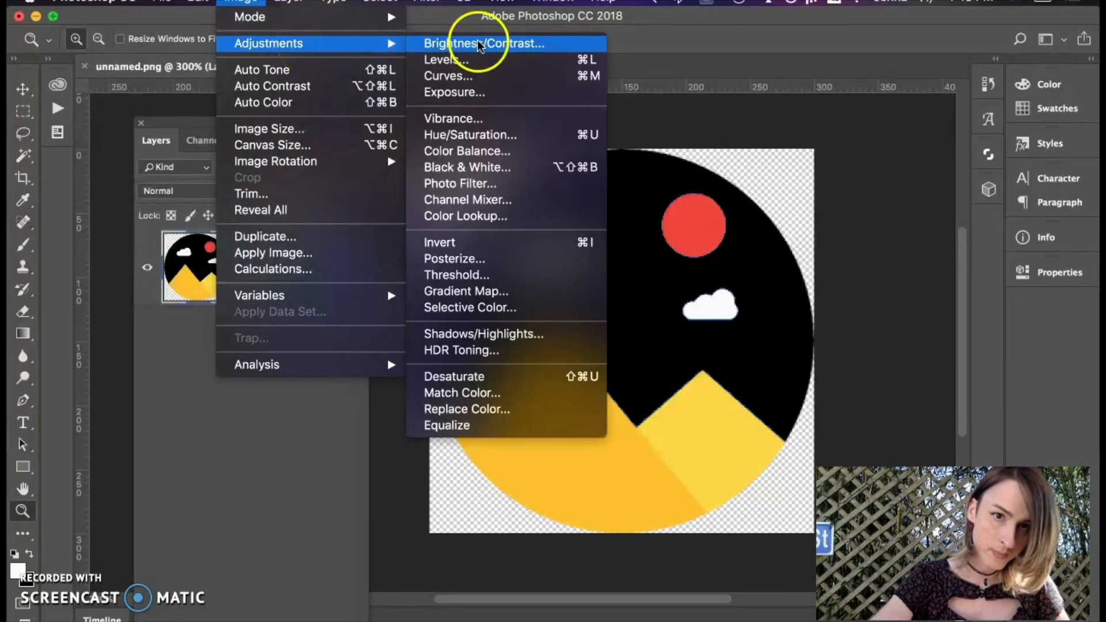
click(464, 409)
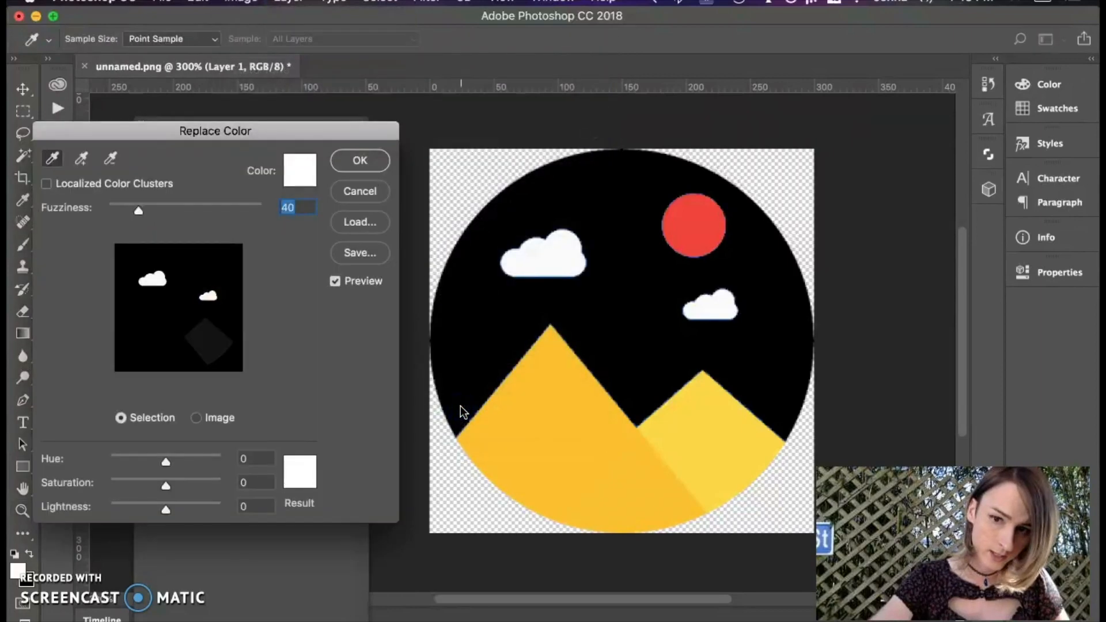
click(81, 159)
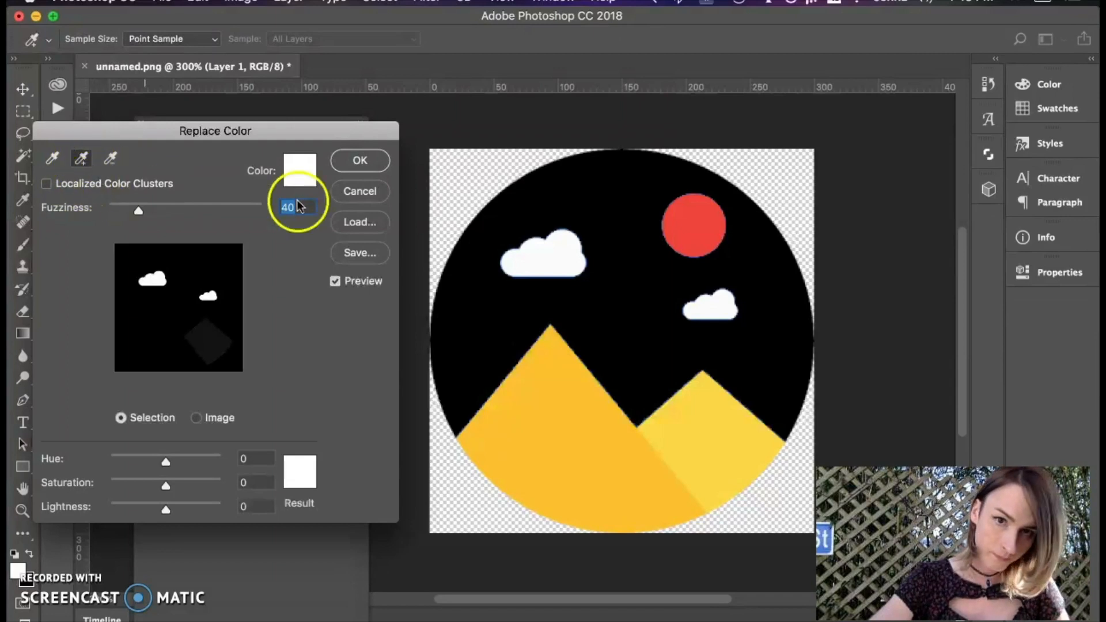
click(698, 226)
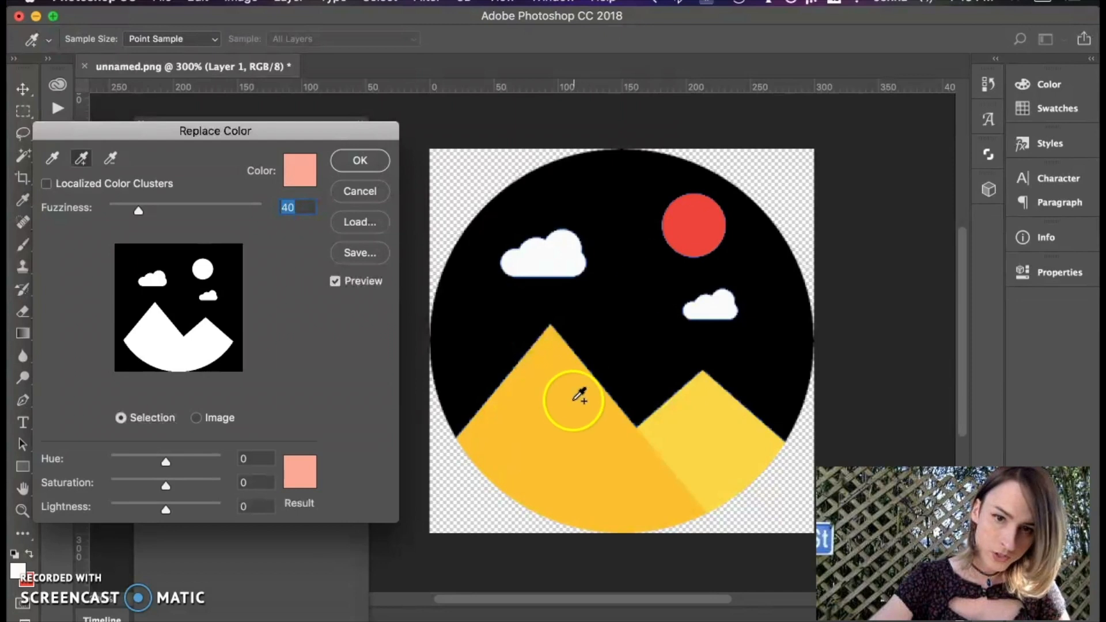
click(571, 429)
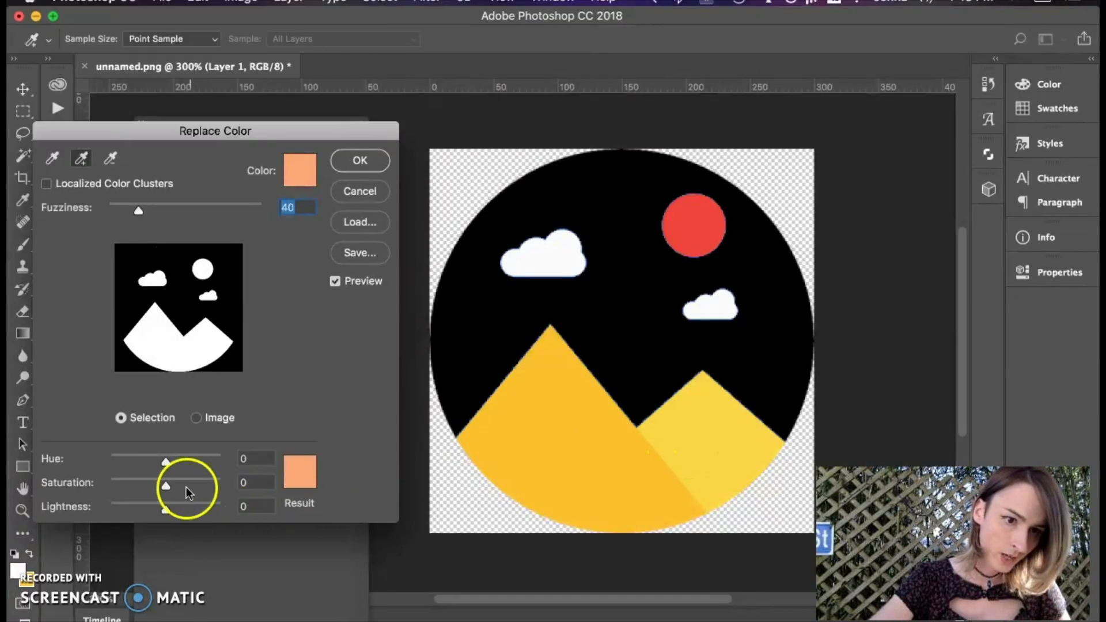
drag(165, 487, 229, 498)
drag(164, 510, 245, 529)
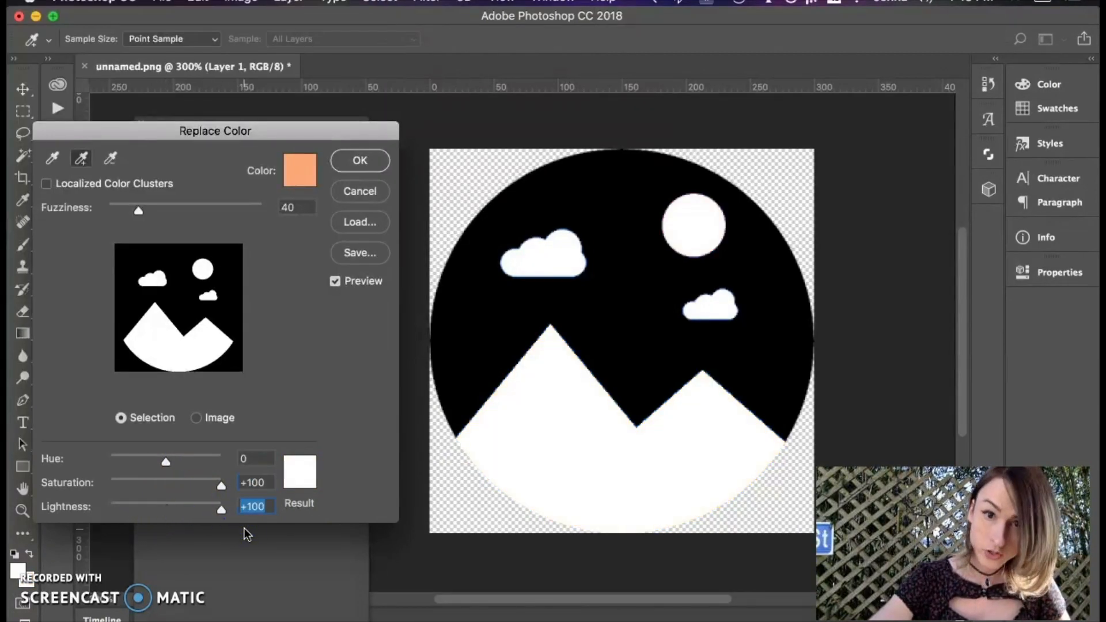
click(351, 161)
key(z)
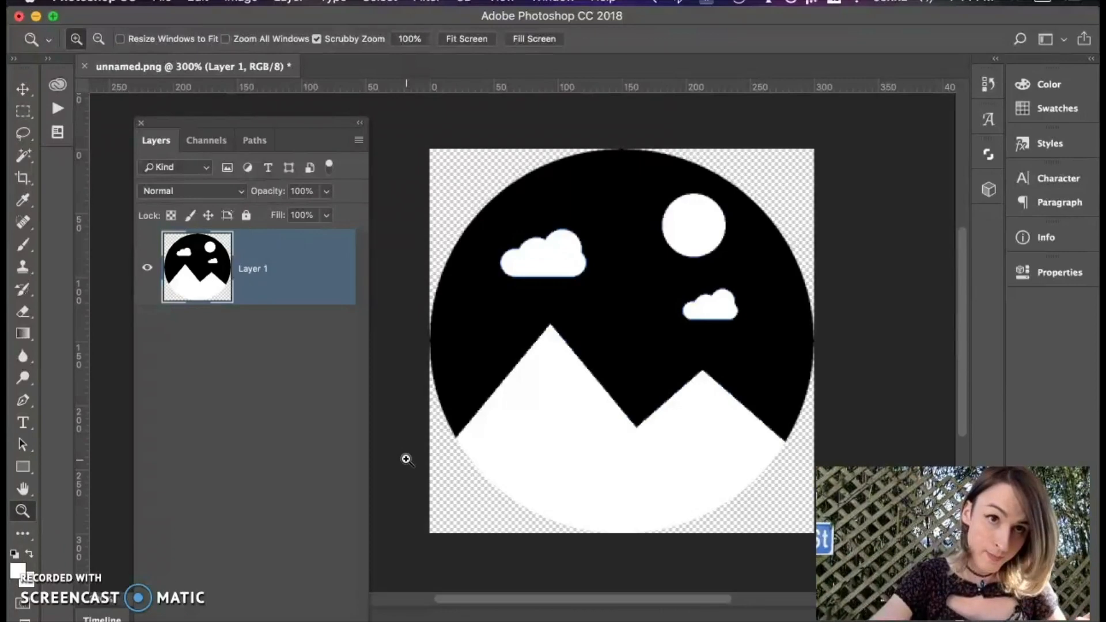
Step: Check the black-and-white icon's Image Size settings
click(241, 3)
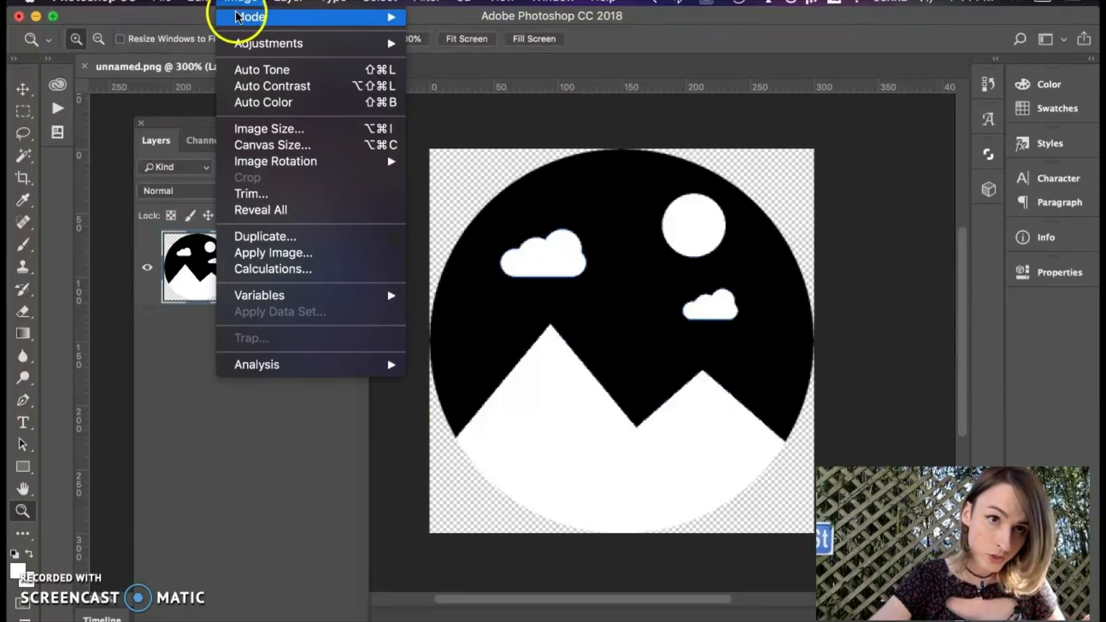
click(243, 131)
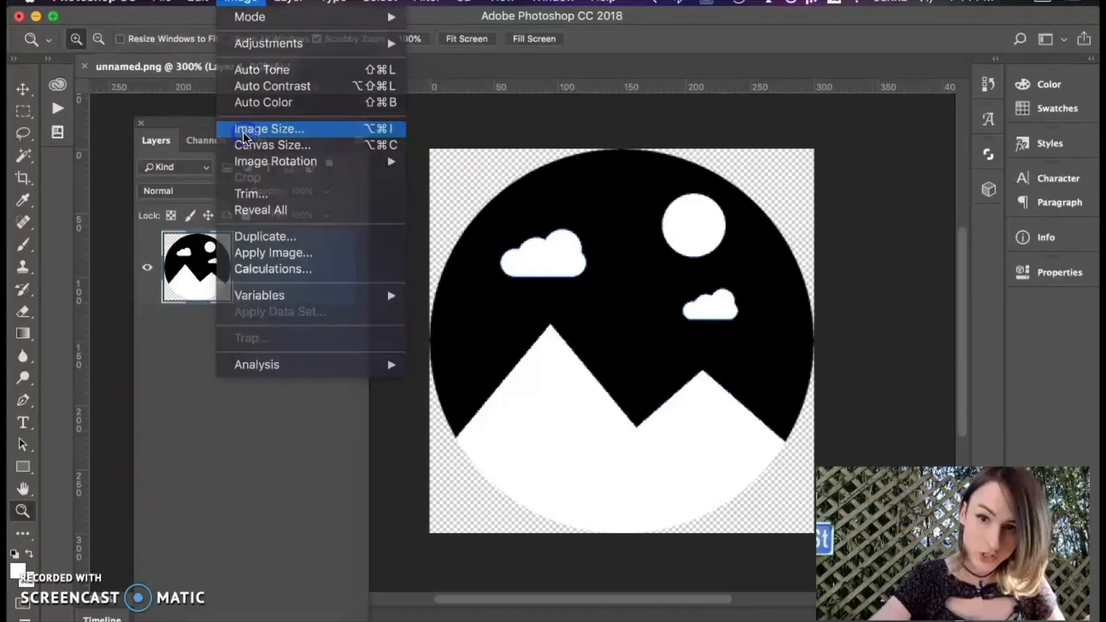
click(497, 513)
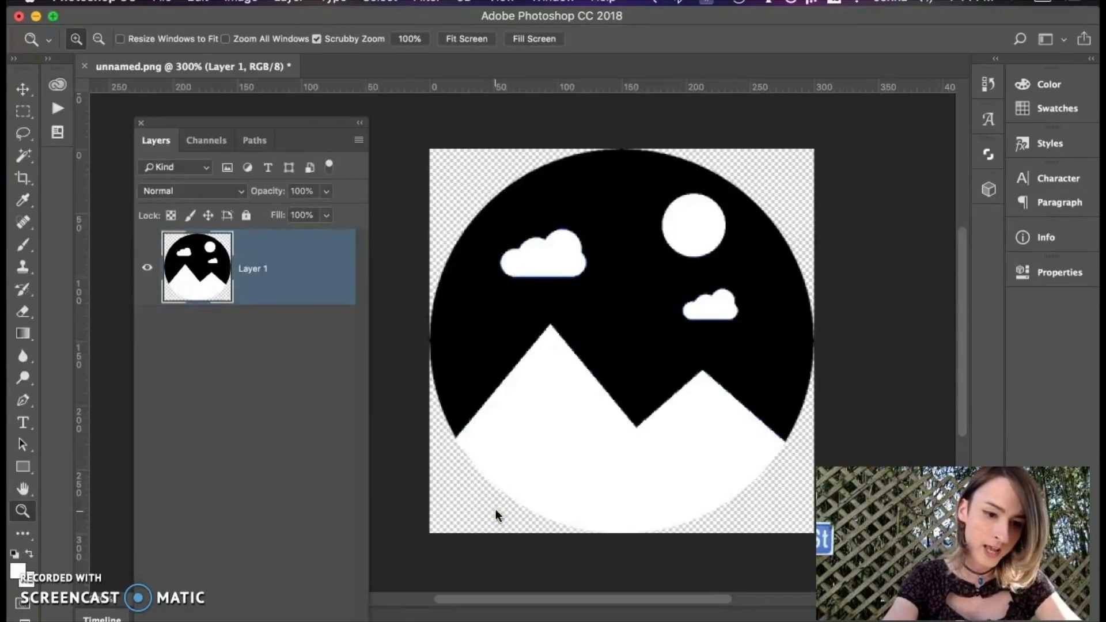
Step: Resample the icon to a resolution of 600 pixels/inch and fit it in view
key(alt+super+i)
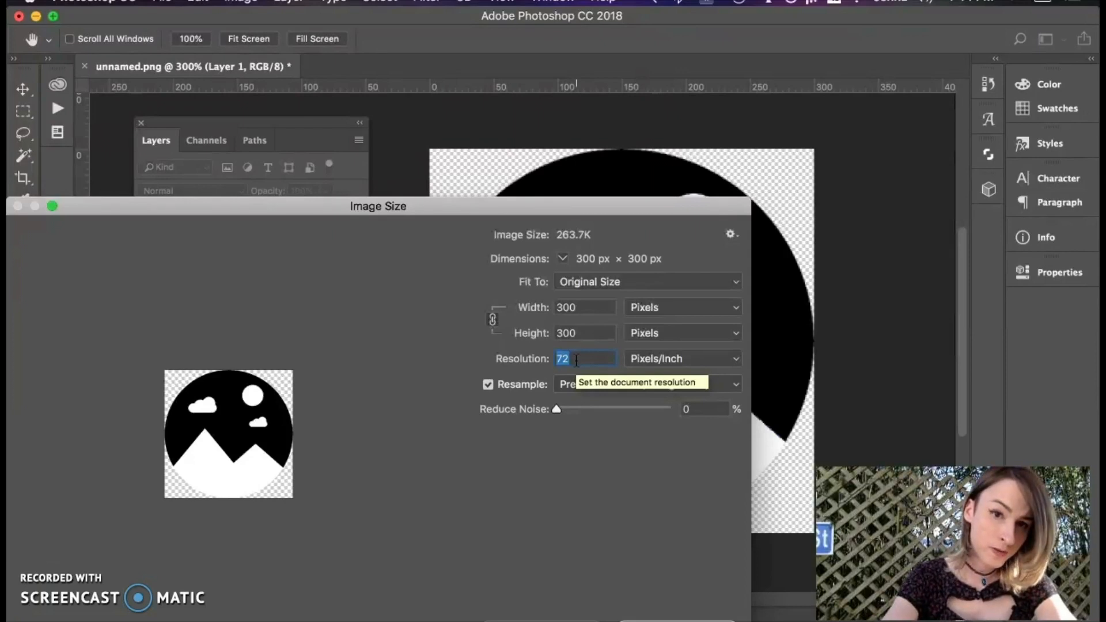
text(600)
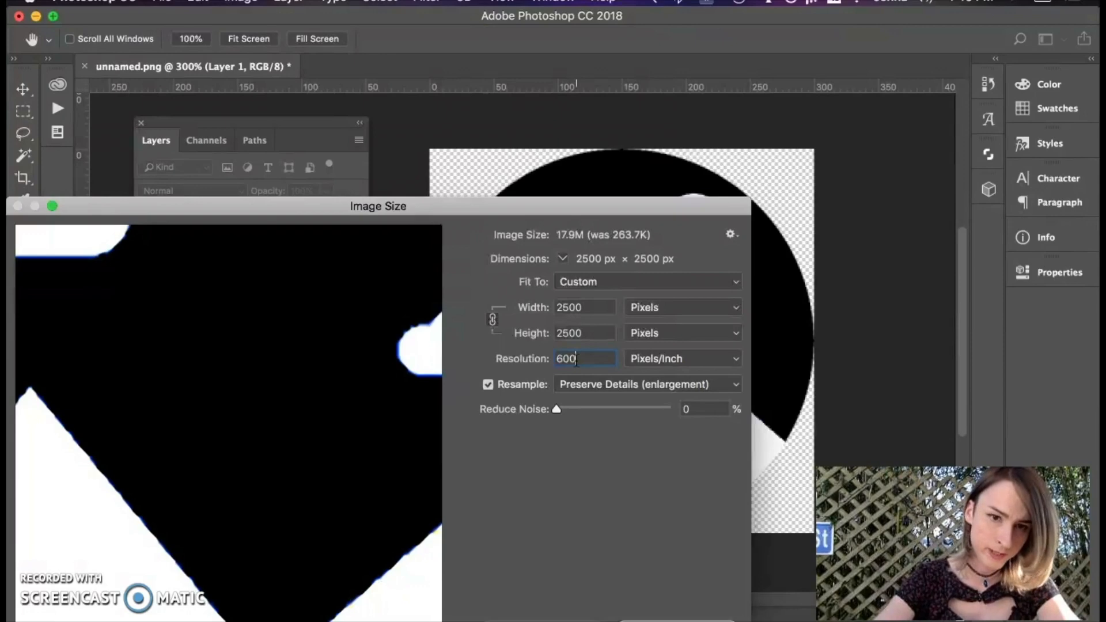
key(Return)
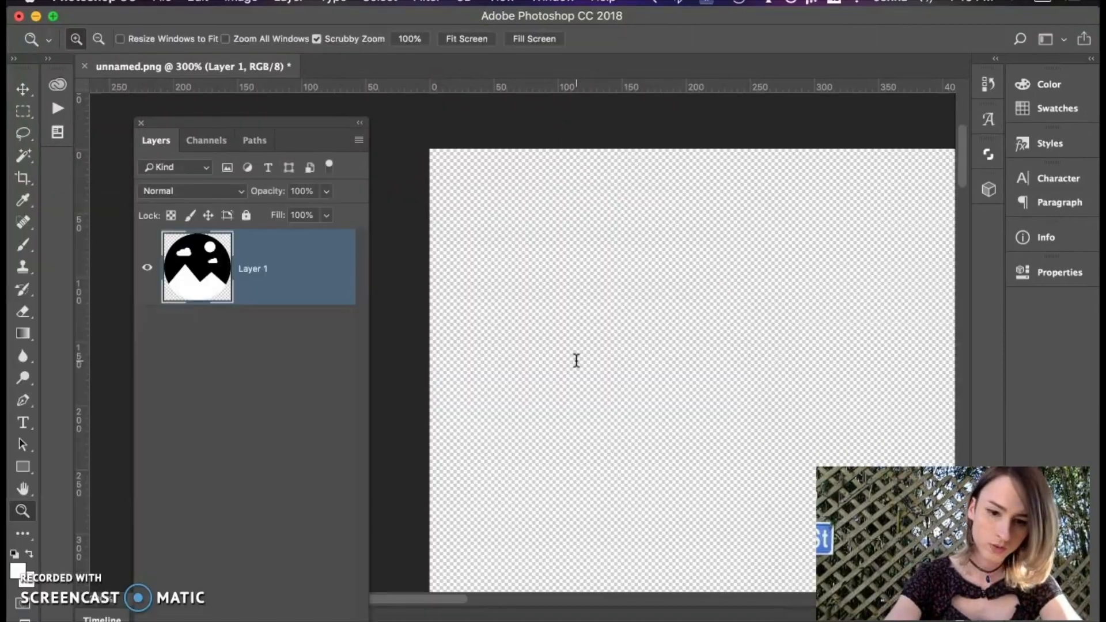
key(super+0)
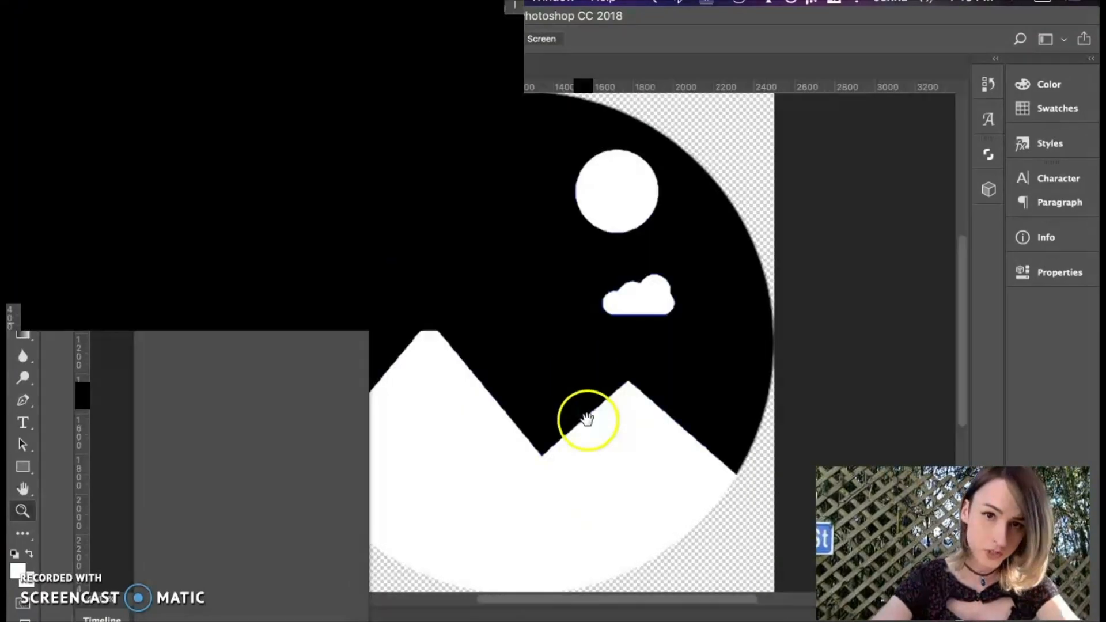
drag(723, 405, 735, 407)
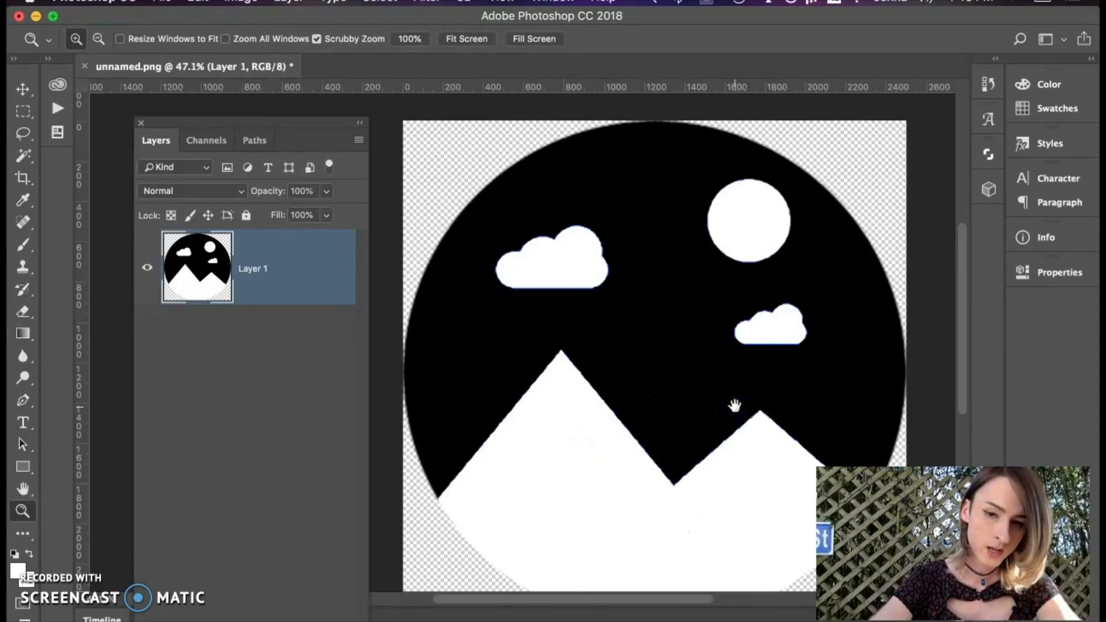
Step: Save the icon to the Desktop as unnamed.tif in TIFF format, keeping layers and using no image compression
key(super+shift+s)
drag(560, 439, 546, 490)
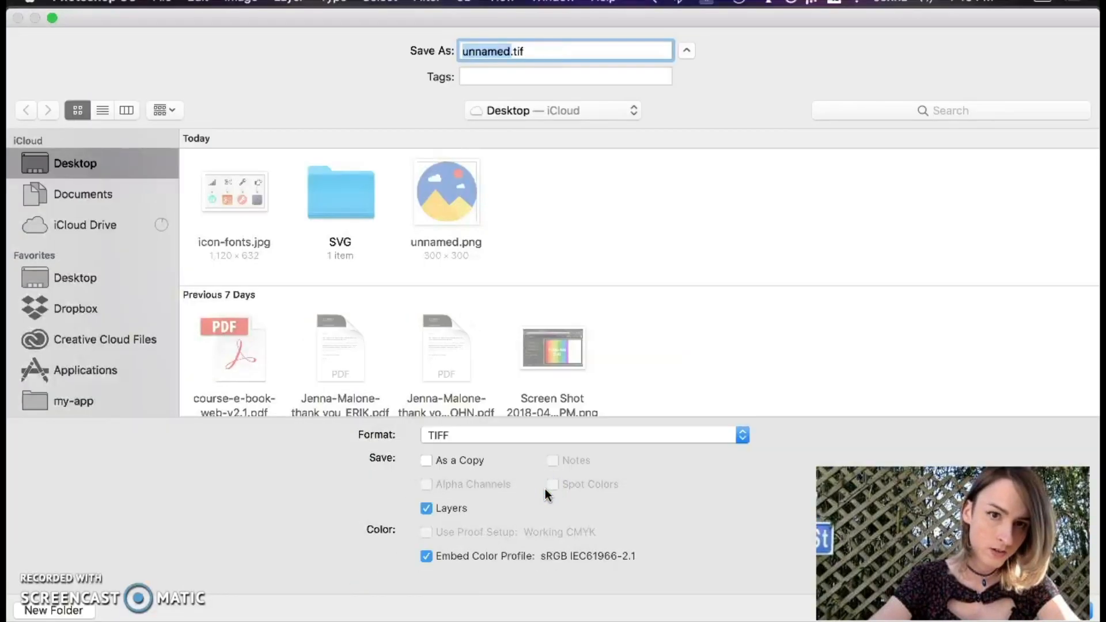
key(Return)
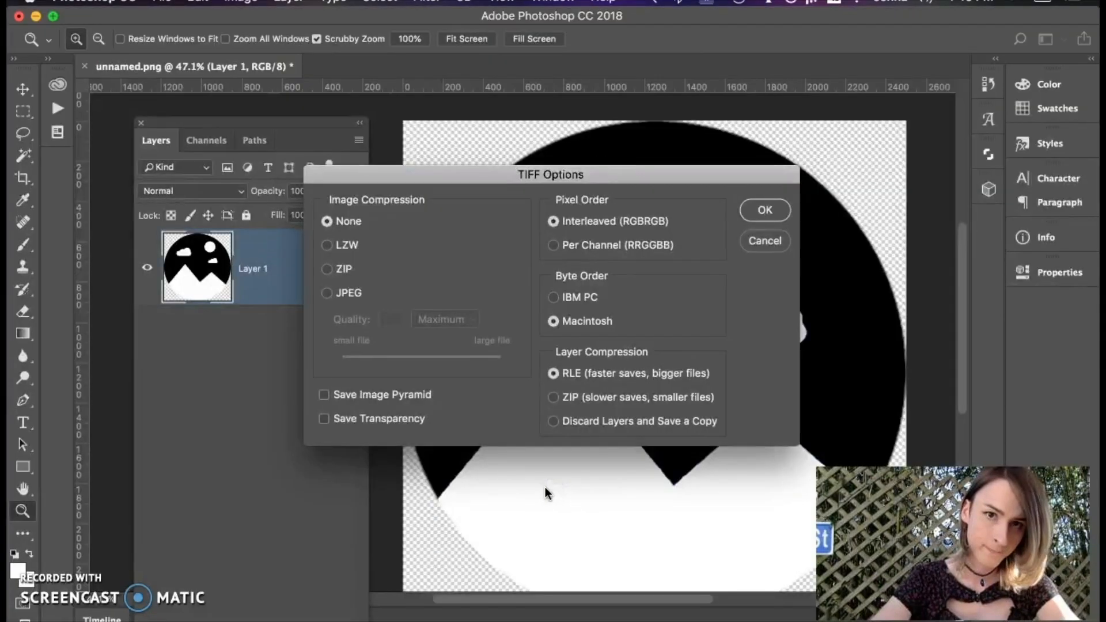
key(Return)
key(Return)
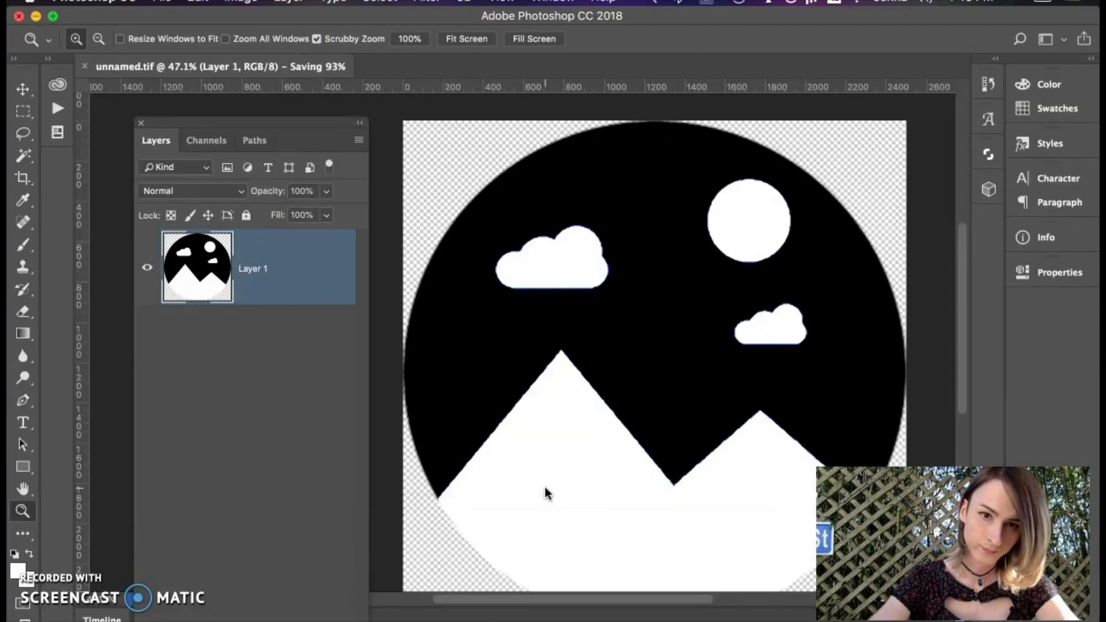
Step: Open unnamed.tif from the Desktop in Illustrator, flattening its layers to a single image
key(F11)
drag(1068, 83, 505, 621)
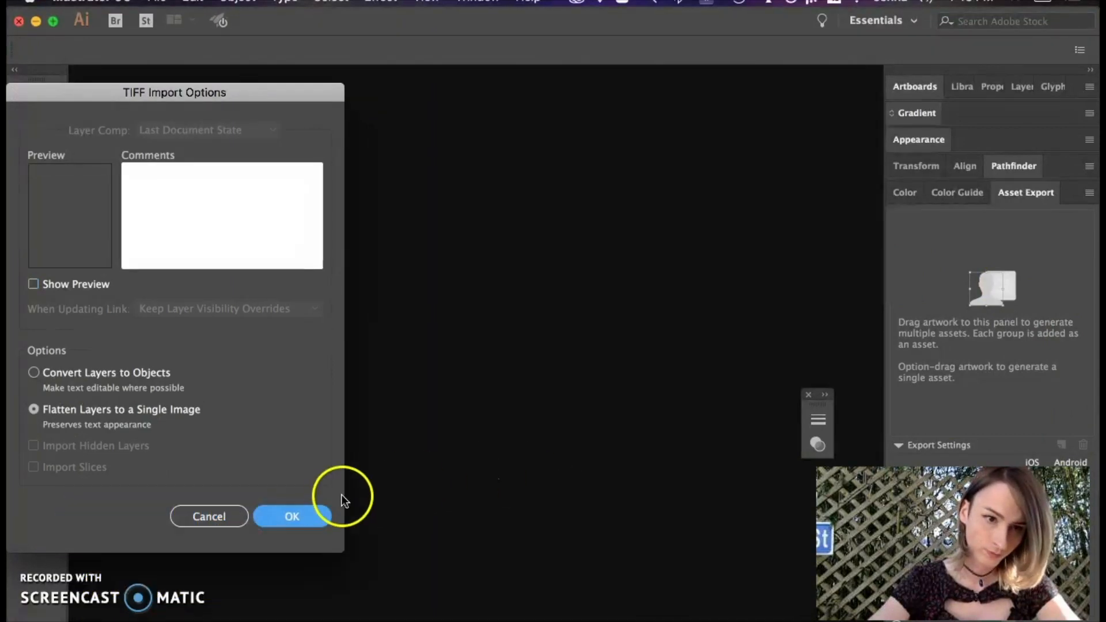
click(307, 519)
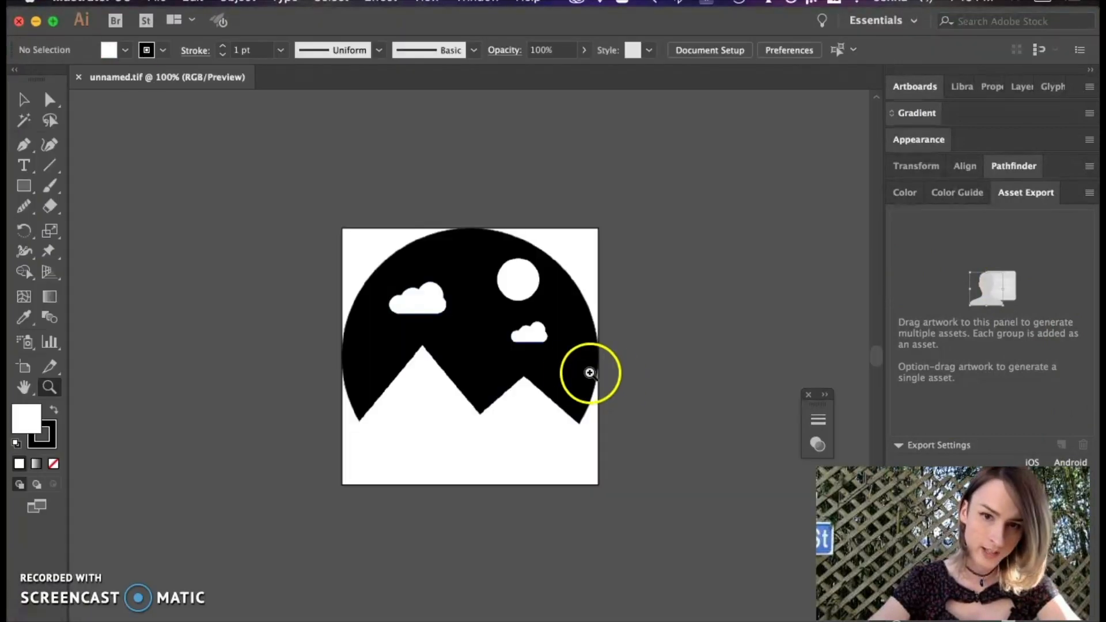
Step: Run Image Trace on the icon image with the default preset and expand the result into paths
click(476, 366)
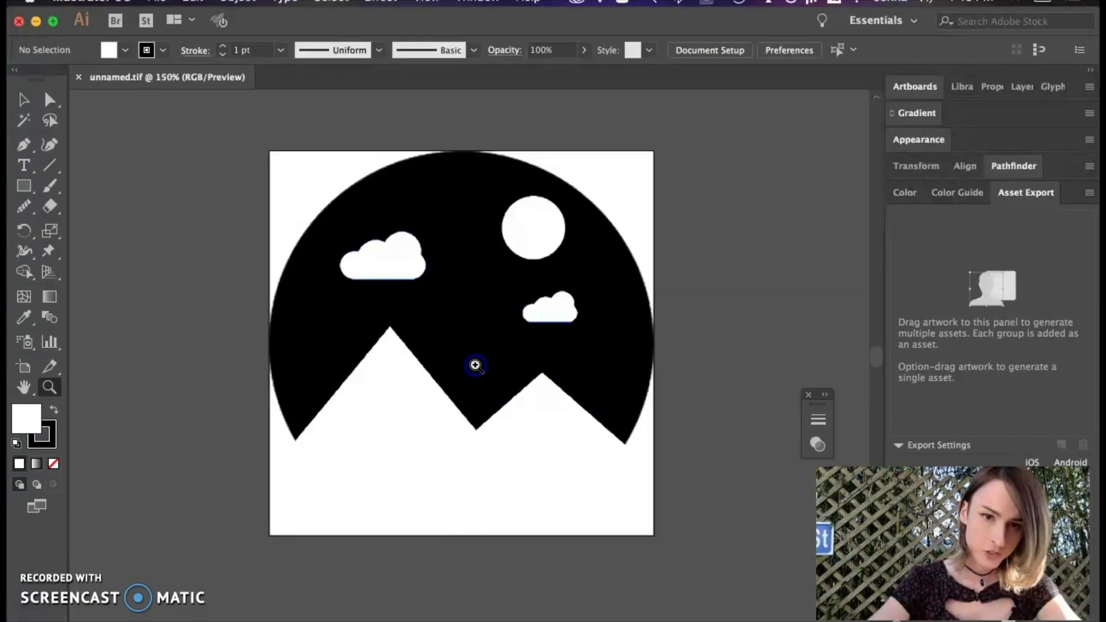
key(v)
click(459, 349)
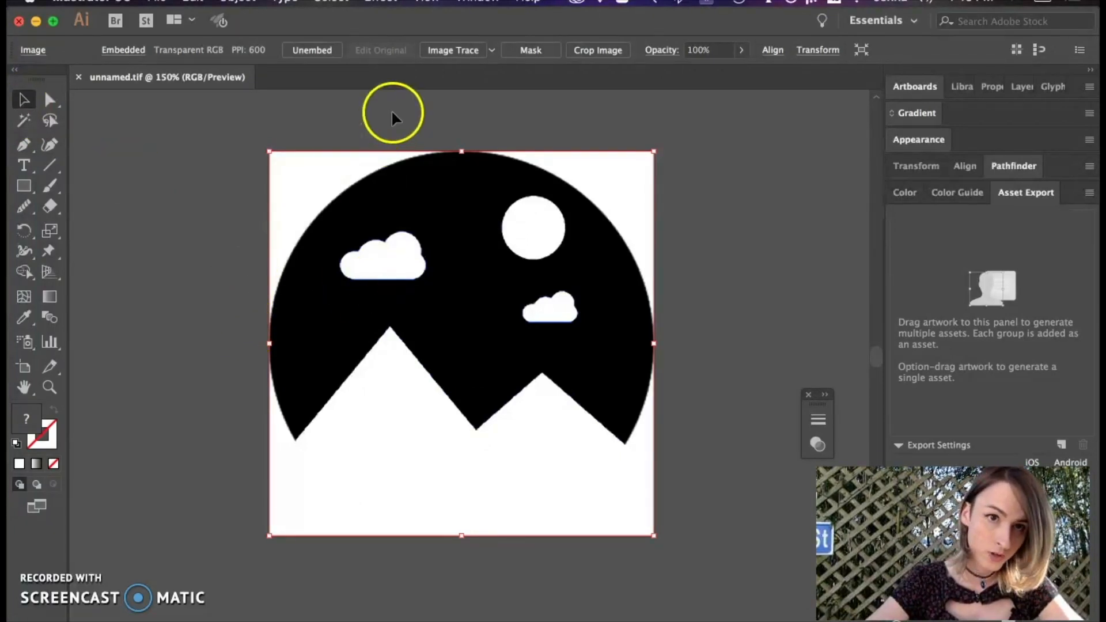
click(456, 50)
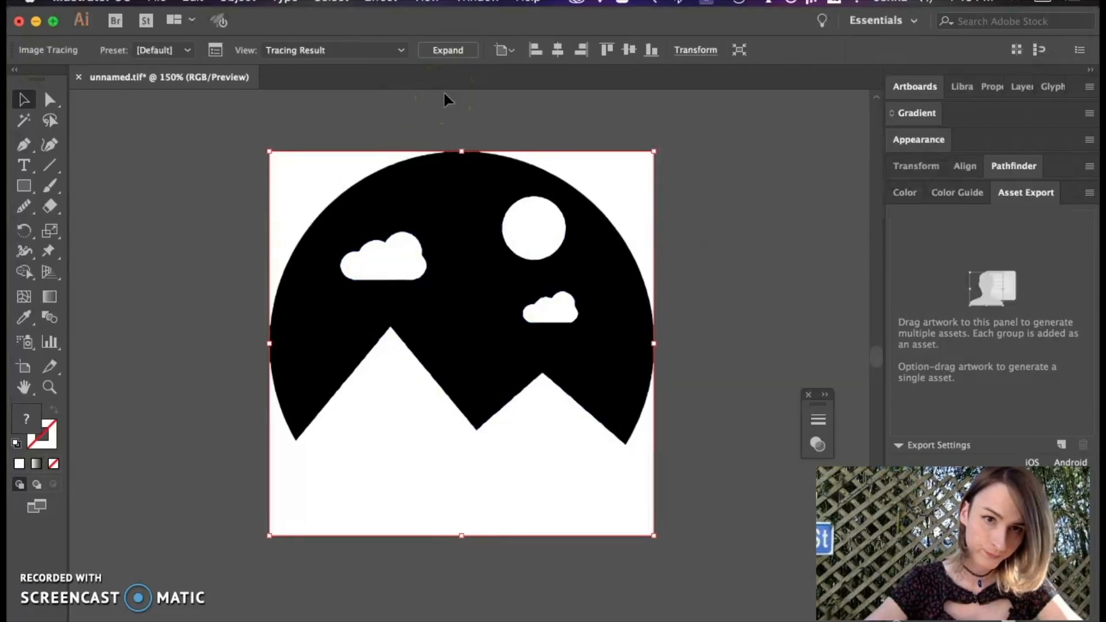
click(448, 54)
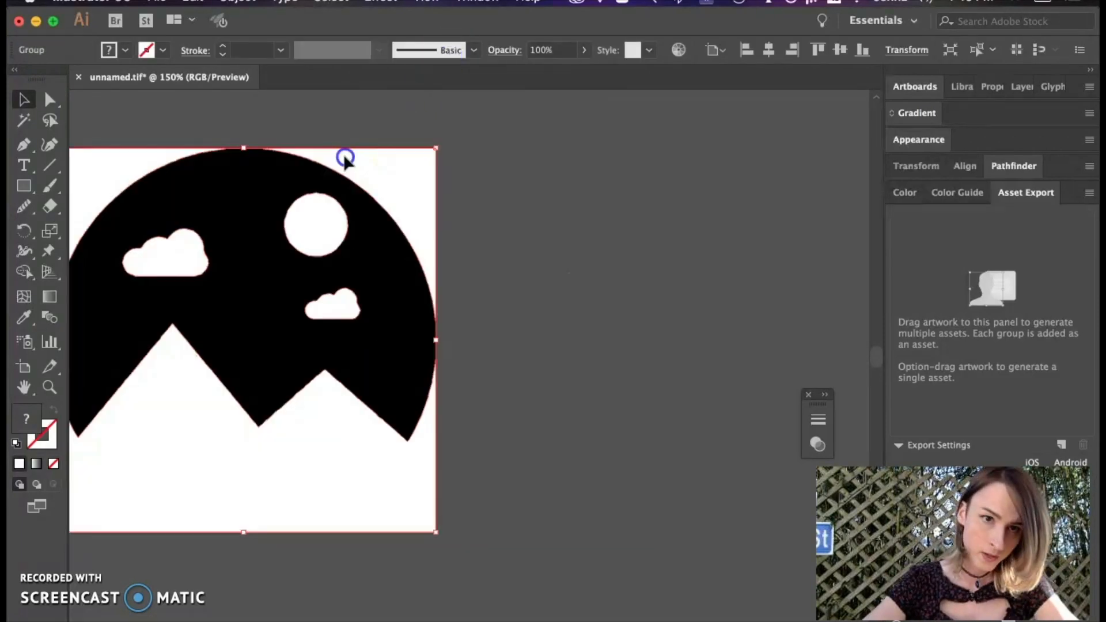
Step: Move the expanded icon group off the artboard onto the empty canvas beside it
drag(344, 156, 745, 152)
click(600, 124)
drag(592, 143, 512, 145)
Step: Select only the white corner shape outside the circle's upper-left edge, try moving it away and undo the move
key(a)
click(419, 172)
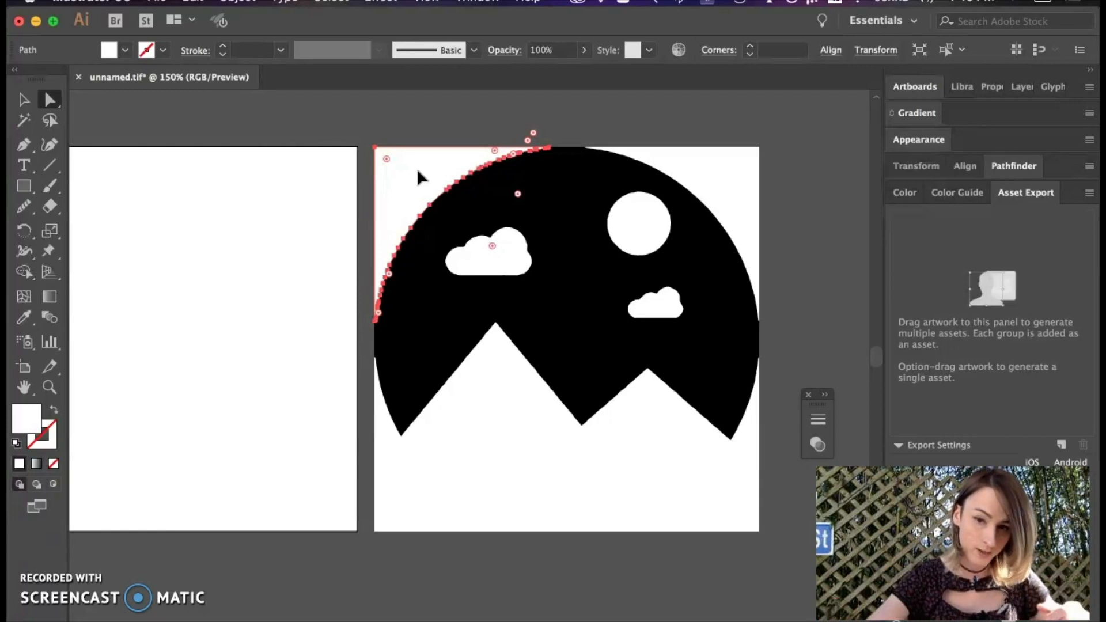
click(378, 129)
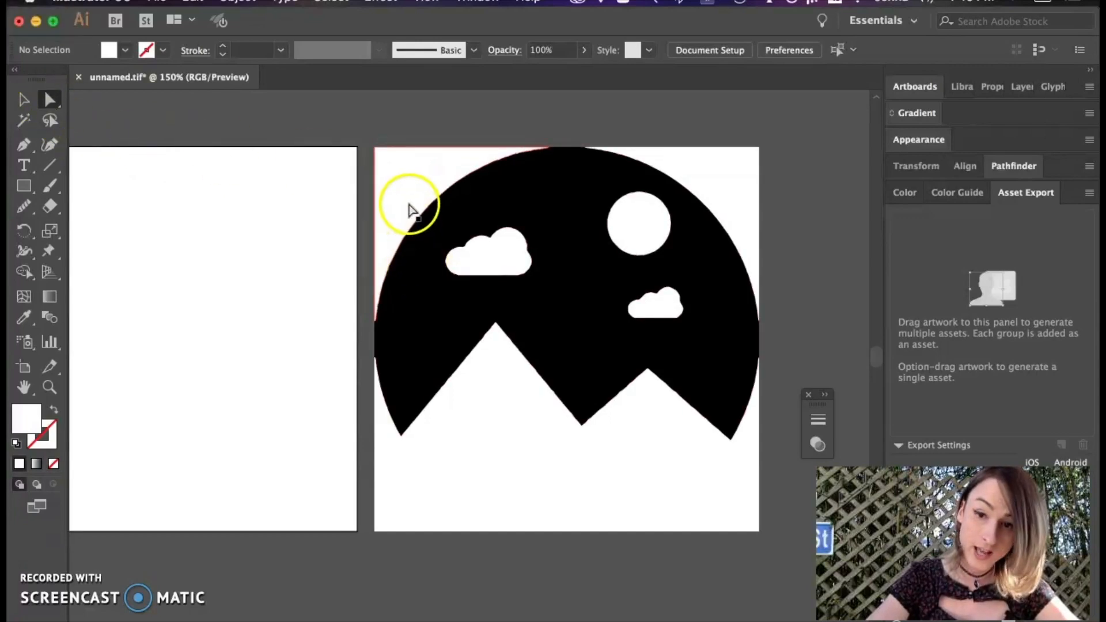
click(408, 194)
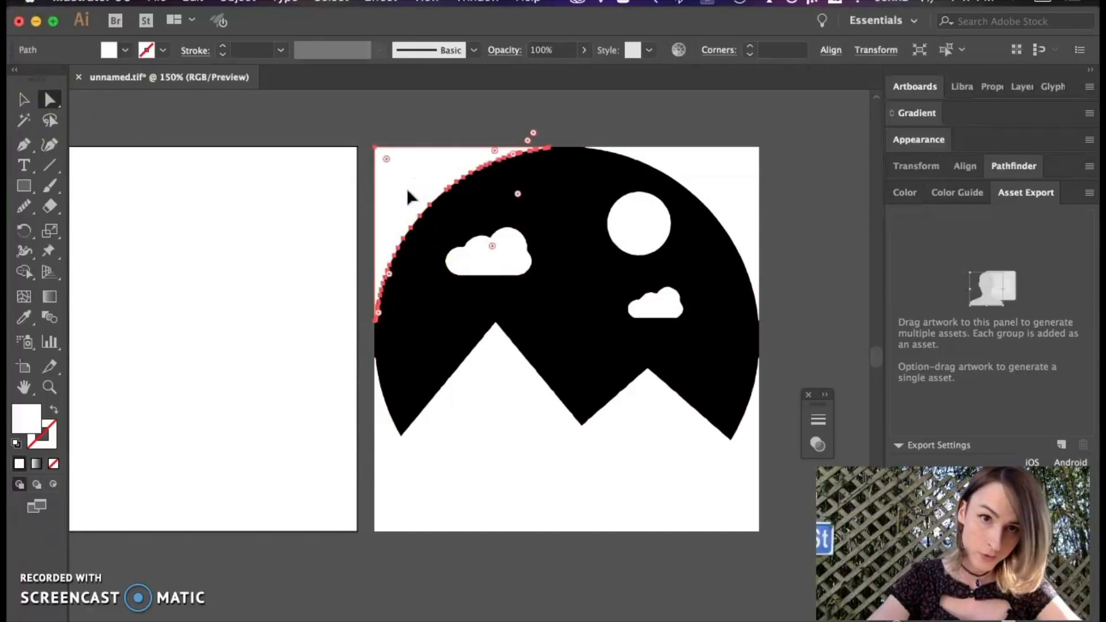
drag(419, 167, 339, 185)
key(super+z)
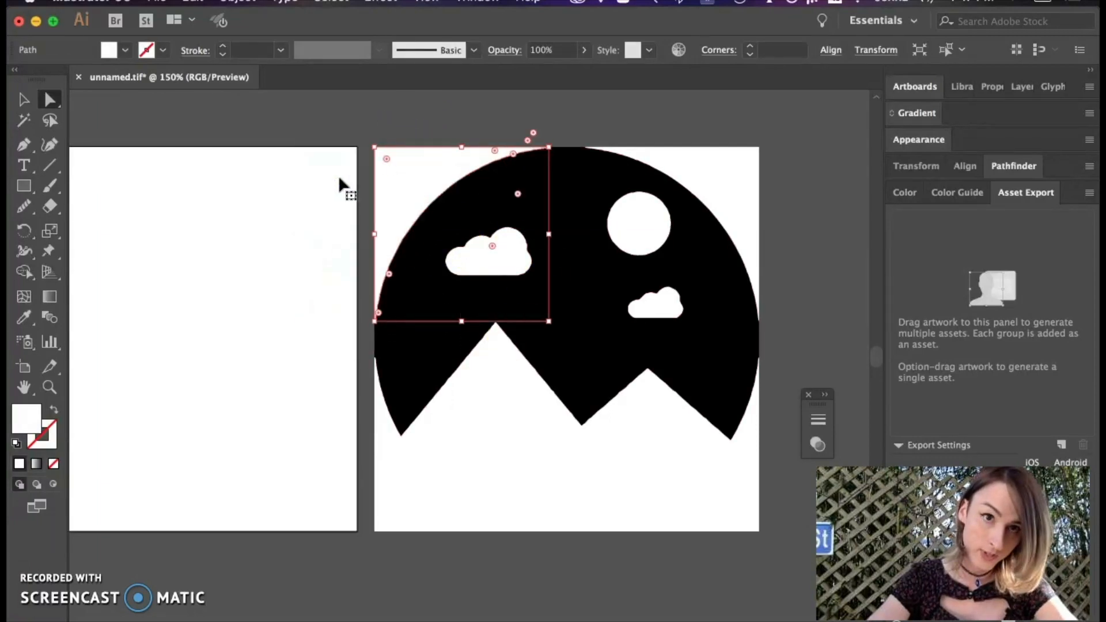
Step: Select every shape with the same white fill color as the corner piece and delete them all
click(331, 2)
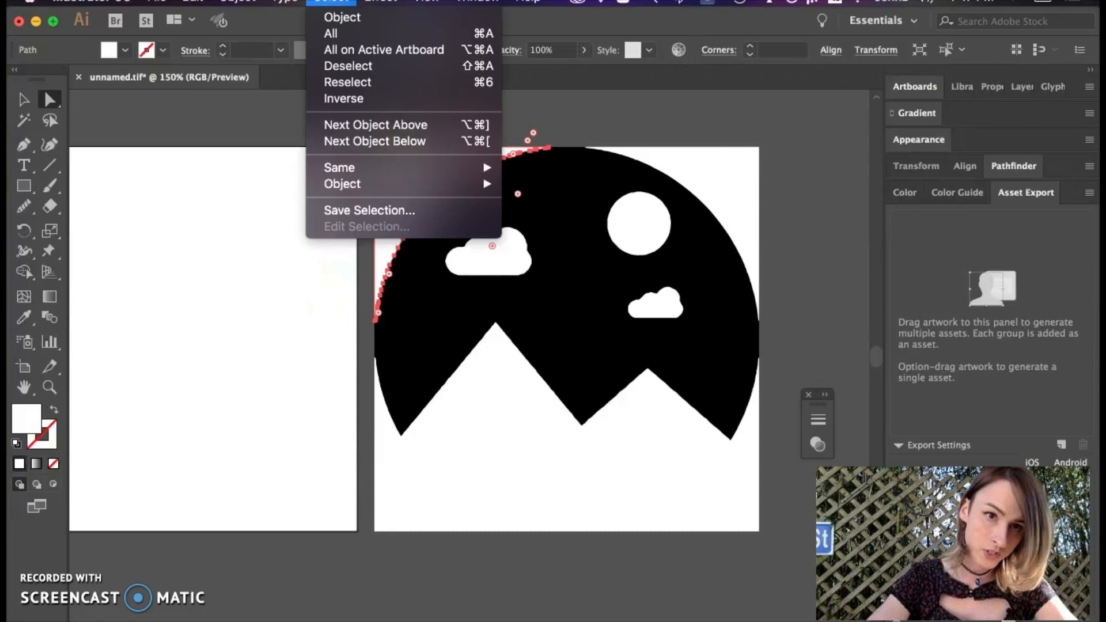
mouse_move(363, 169)
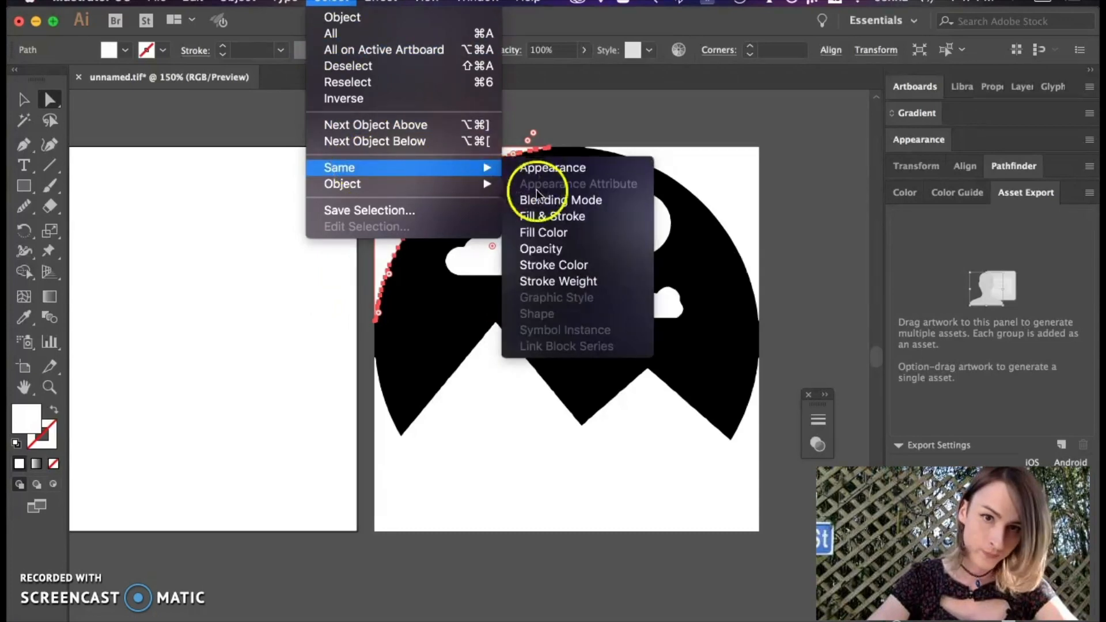
click(547, 233)
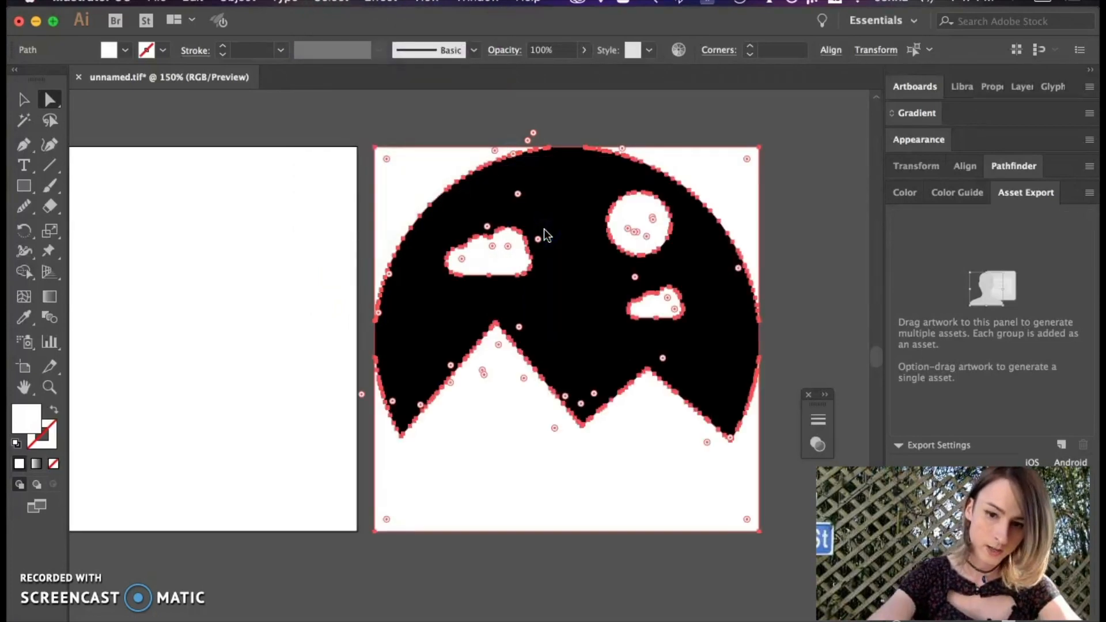
key(backslash)
key(Delete)
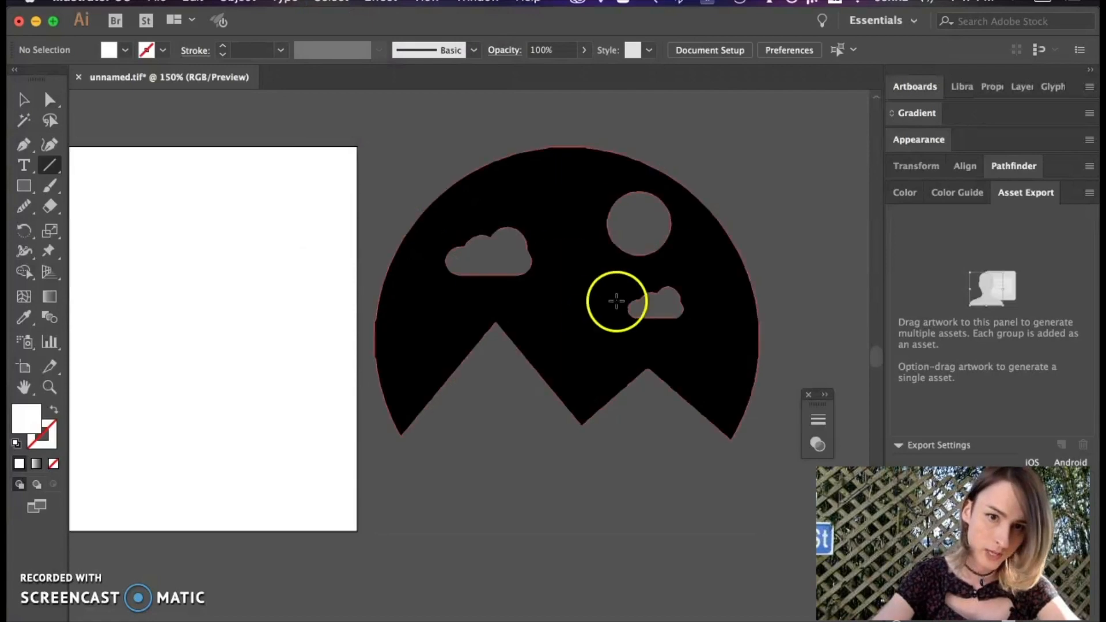
Step: Draw a black circle from its center with the Ellipse tool on the empty canvas beside the icon
key(z)
drag(773, 343, 762, 337)
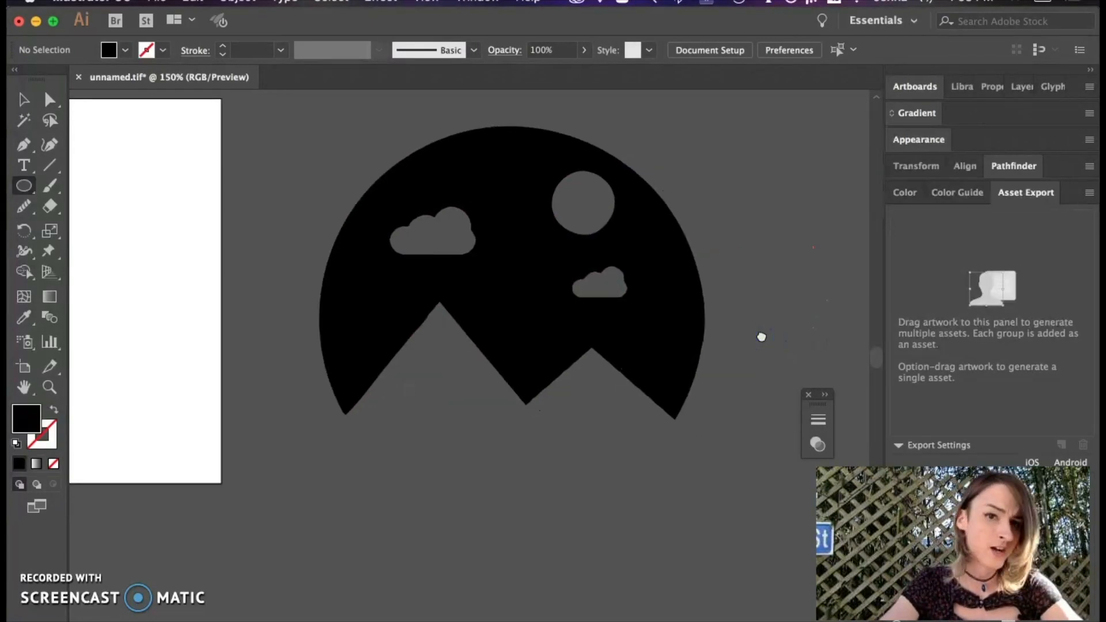
click(700, 271)
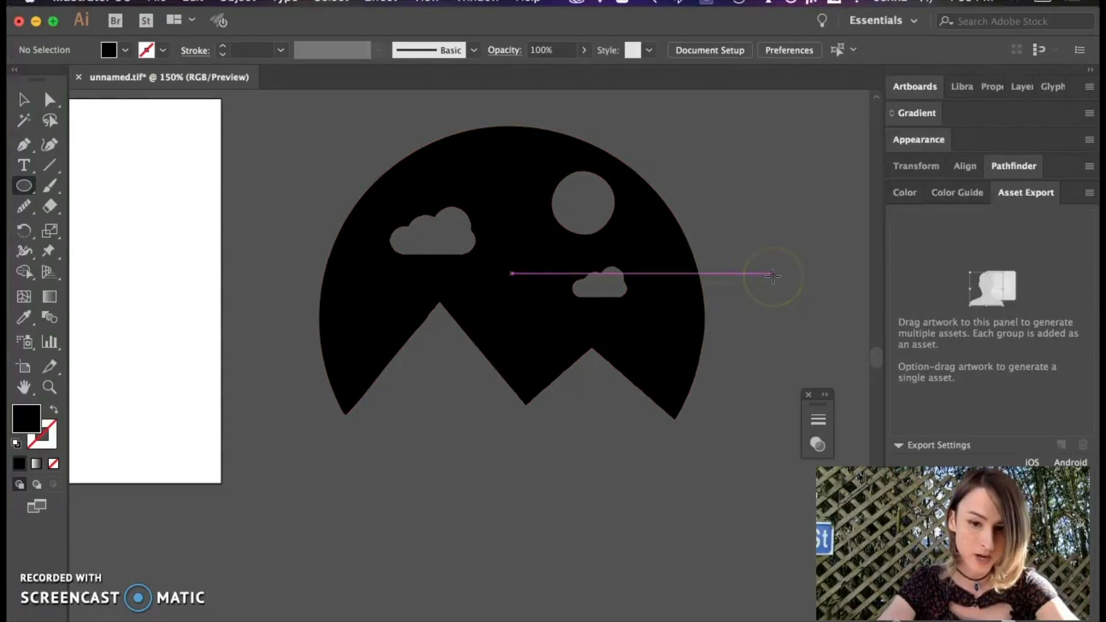
click(23, 186)
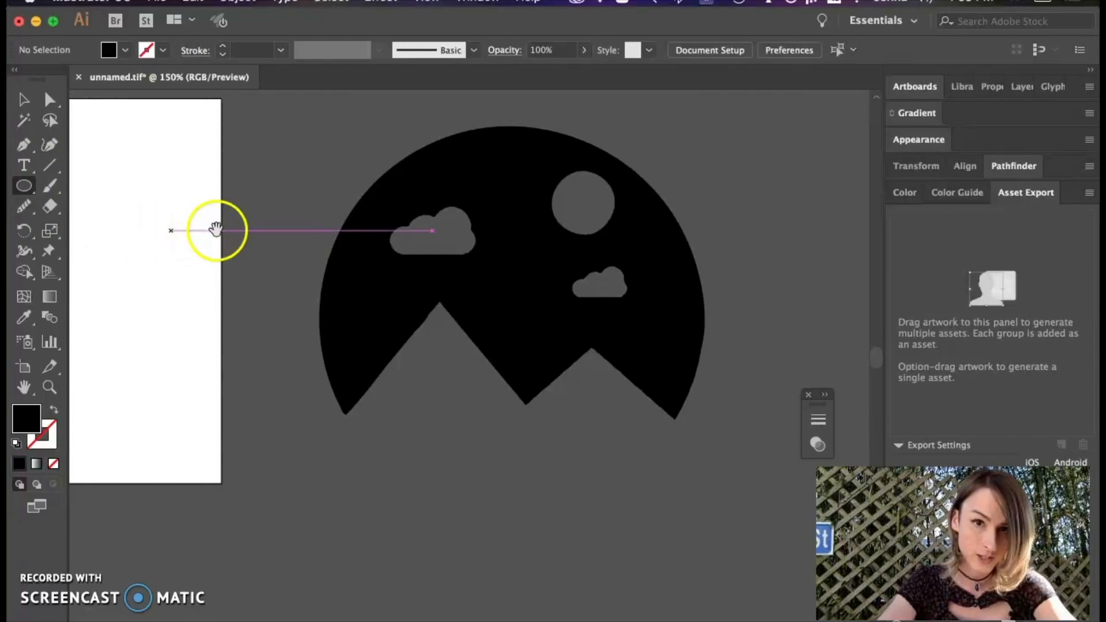
drag(686, 242, 499, 235)
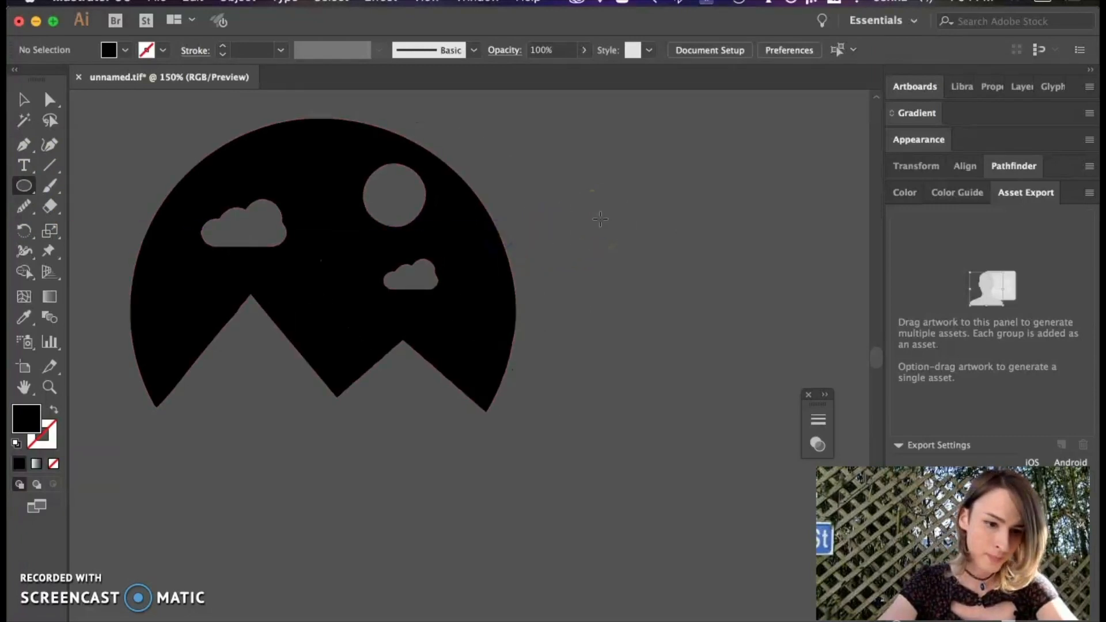
drag(600, 219, 683, 270)
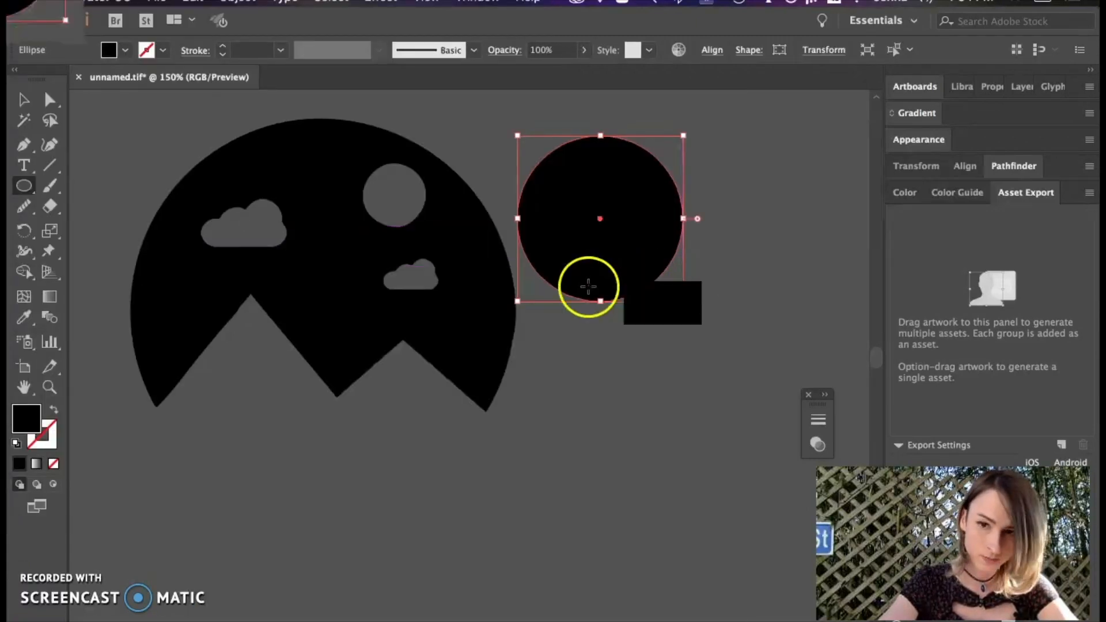
Step: Swap the new circle's fill and stroke to make it a black outline, and set the stroke to 5 pt
click(54, 411)
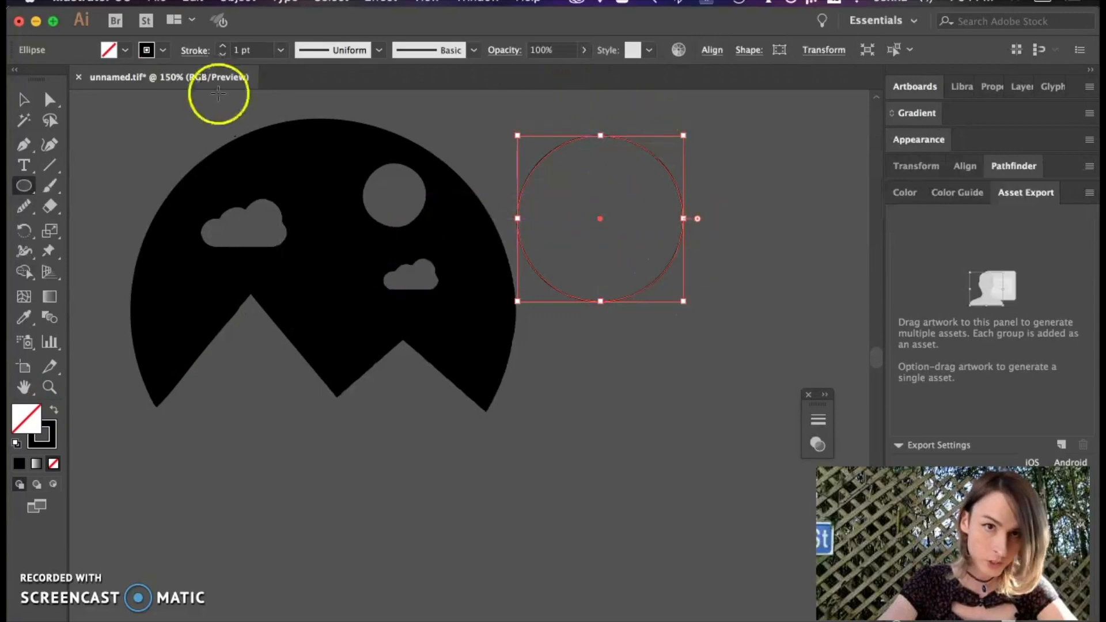
click(281, 51)
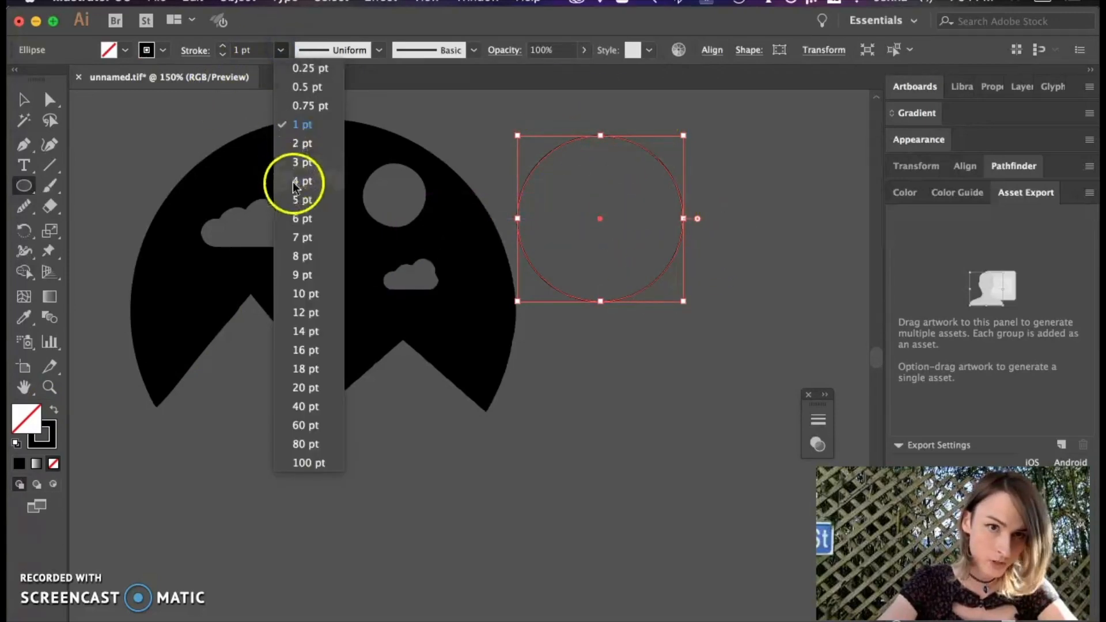
click(296, 198)
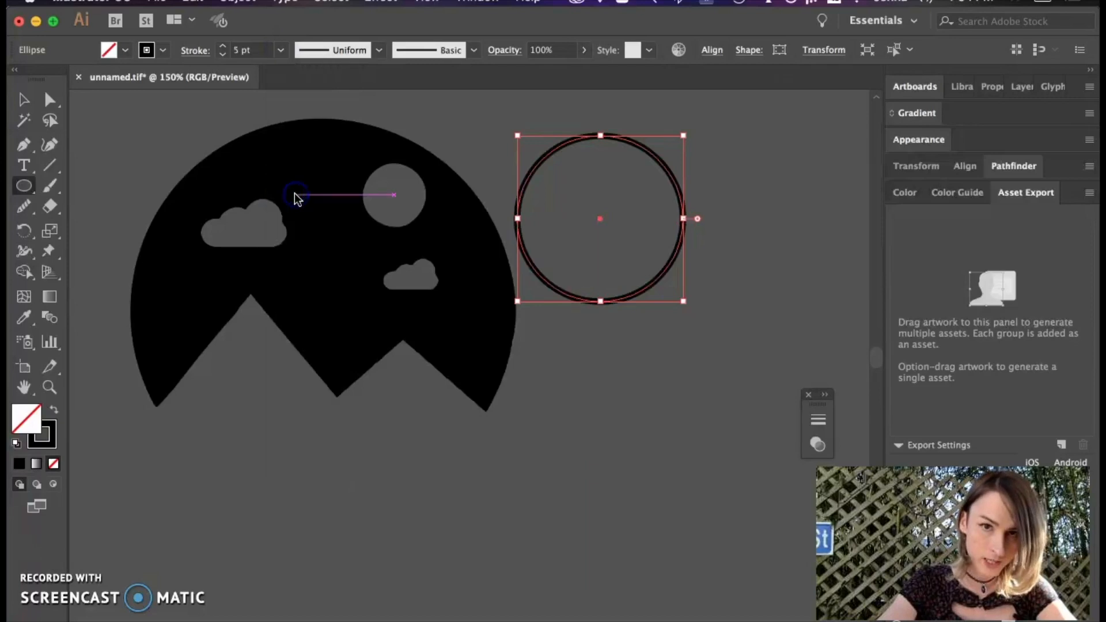
Step: Enlarge the outlined circle and align it around the icon as a border closing the base of the mountains, with about an 11.7 pt stroke
mouse_move(684, 196)
mouse_down()
mouse_move(445, 309)
mouse_move(408, 309)
mouse_move(410, 271)
mouse_move(536, 148)
mouse_up()
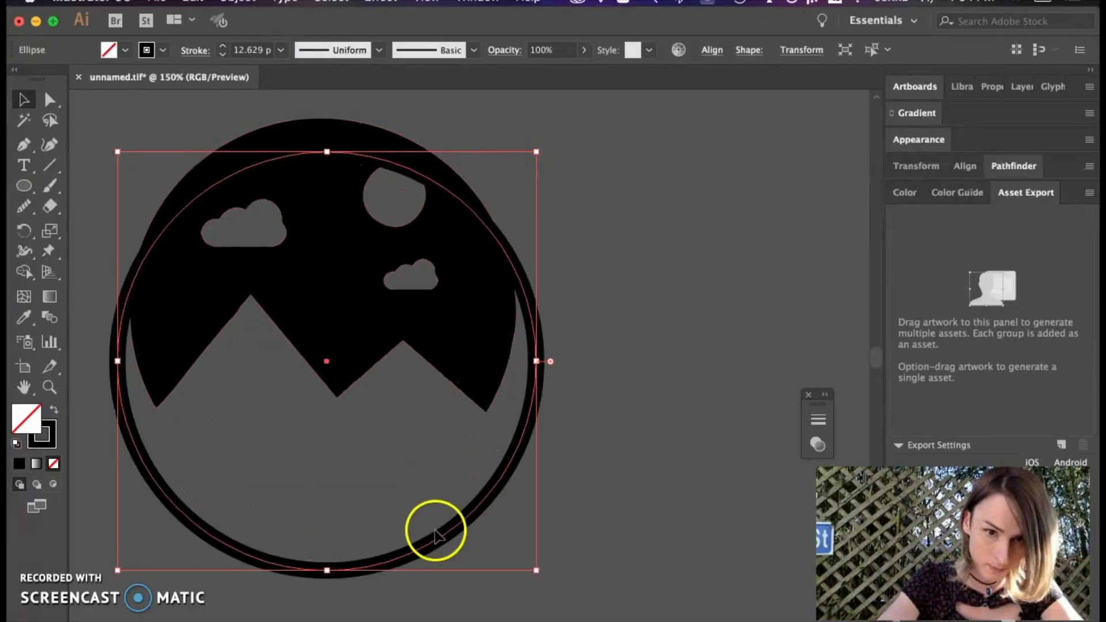
drag(530, 432, 526, 391)
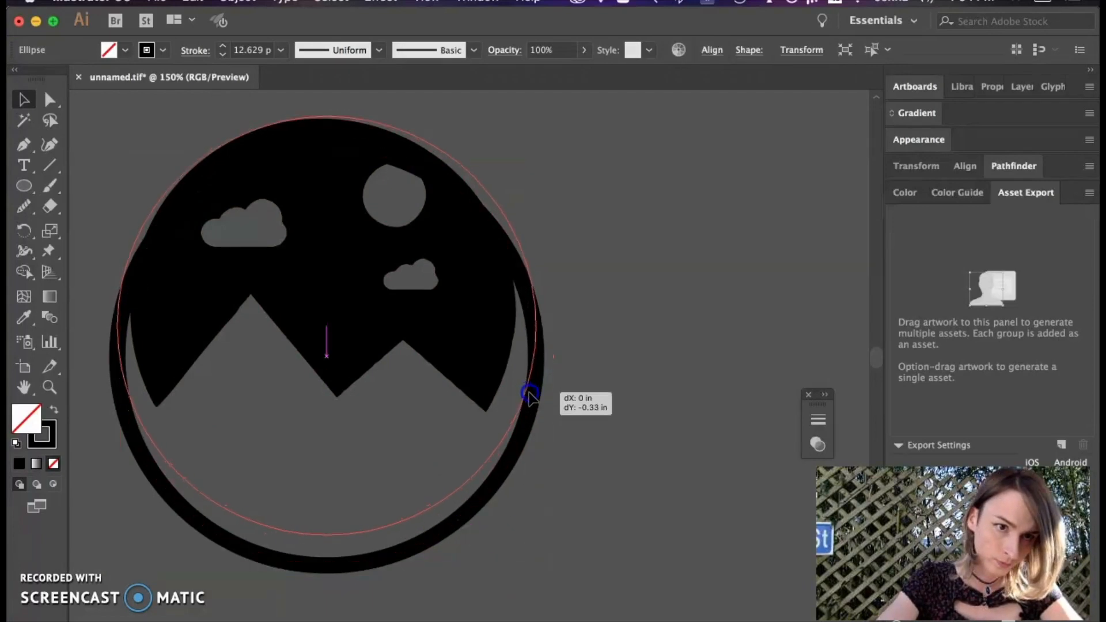
drag(541, 531, 517, 518)
click(534, 447)
click(465, 459)
drag(125, 516, 130, 511)
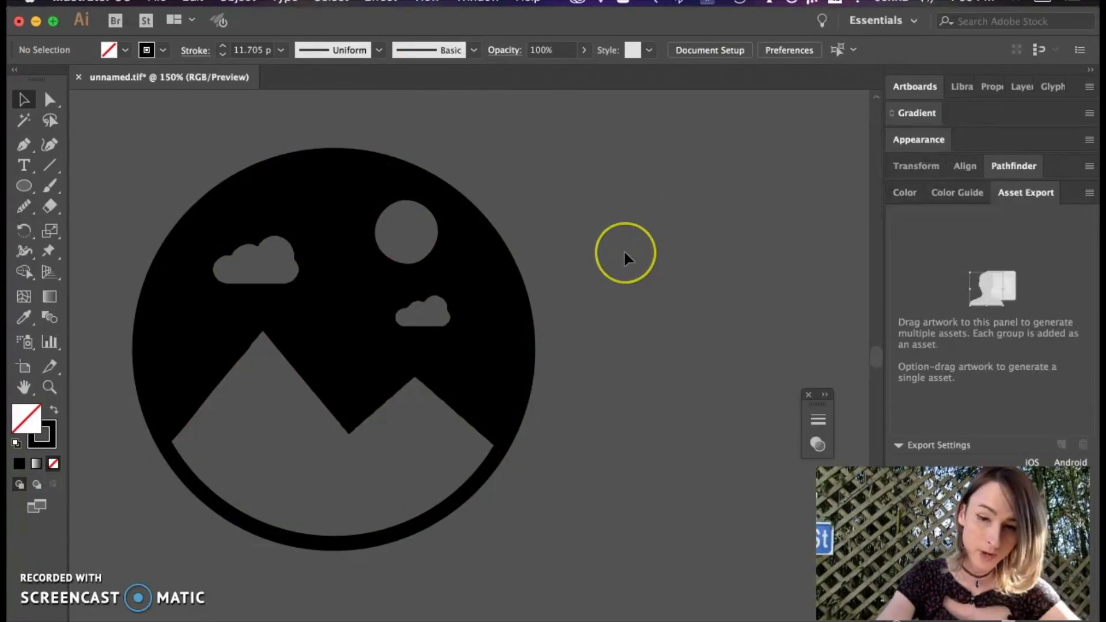
Step: Select all of the icon's artwork and convert its strokes to filled shapes with Outline Stroke
key(super+a)
click(237, 1)
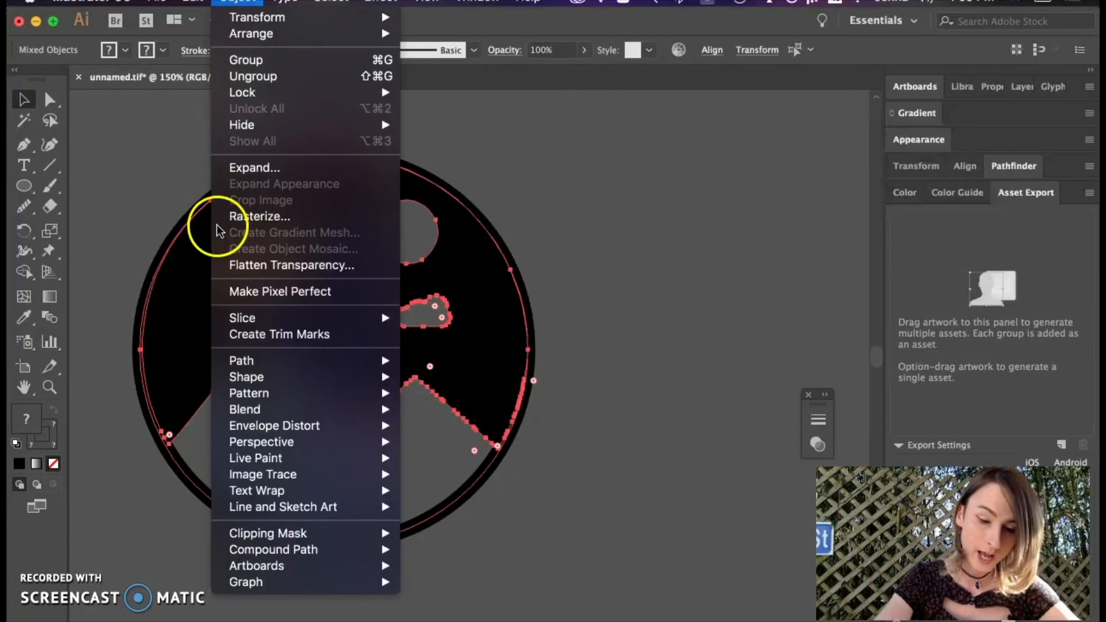
mouse_move(216, 361)
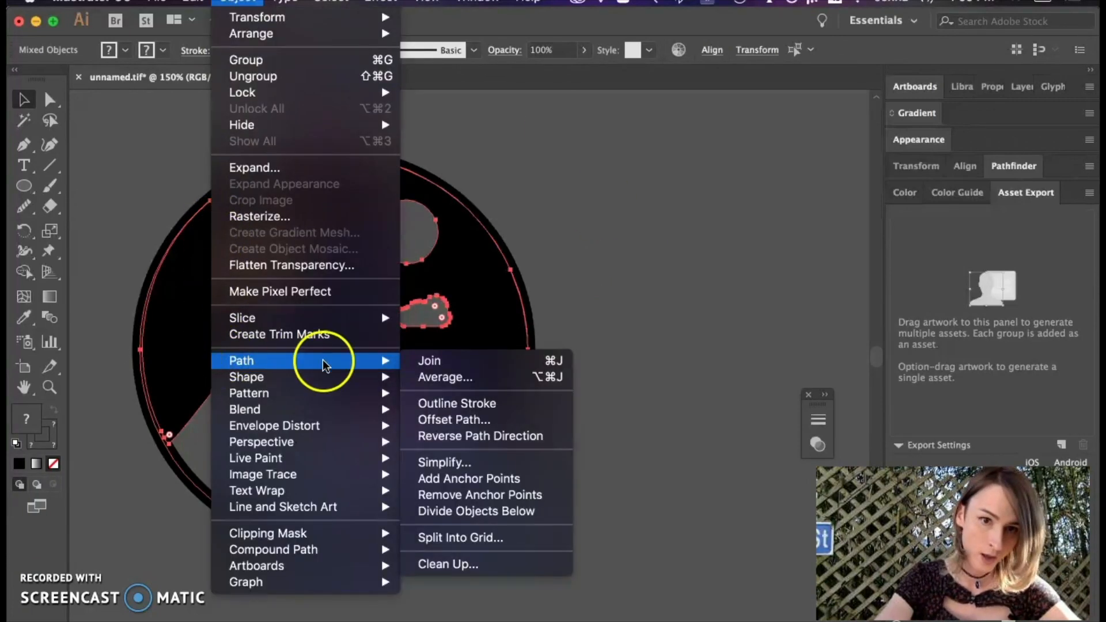
click(443, 405)
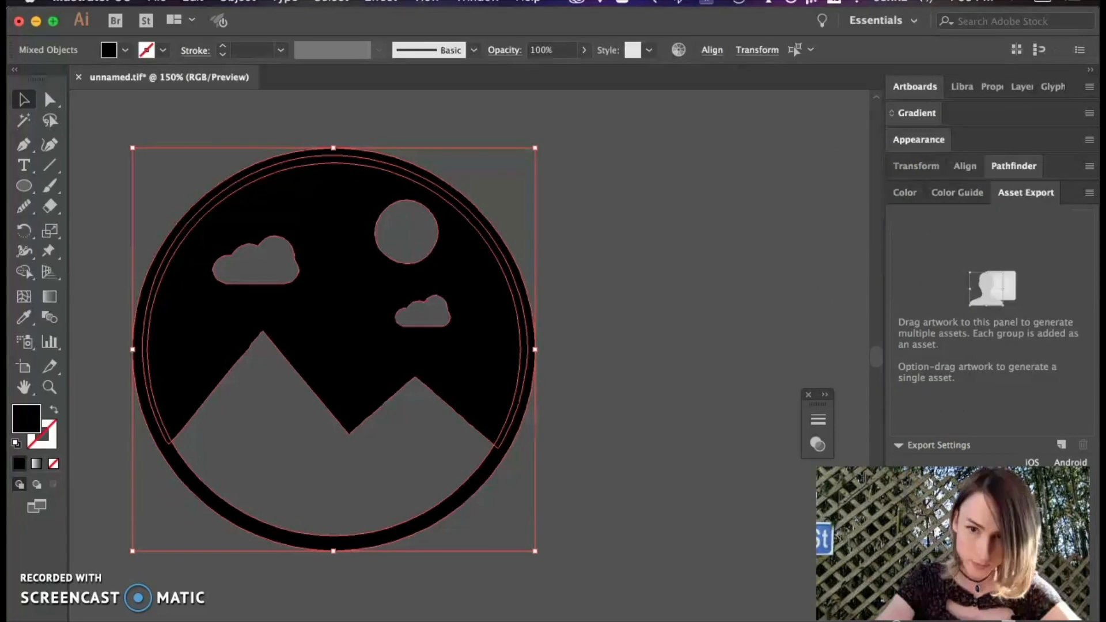
Step: Unite all the selected icon and border shapes into one shape with Pathfinder
click(477, 2)
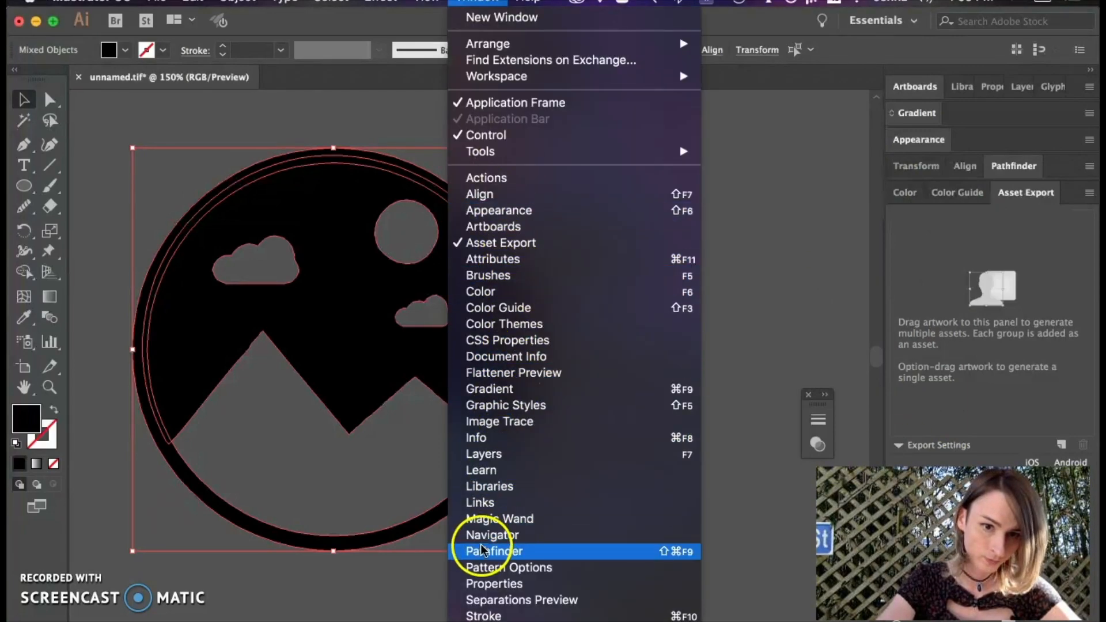
click(483, 550)
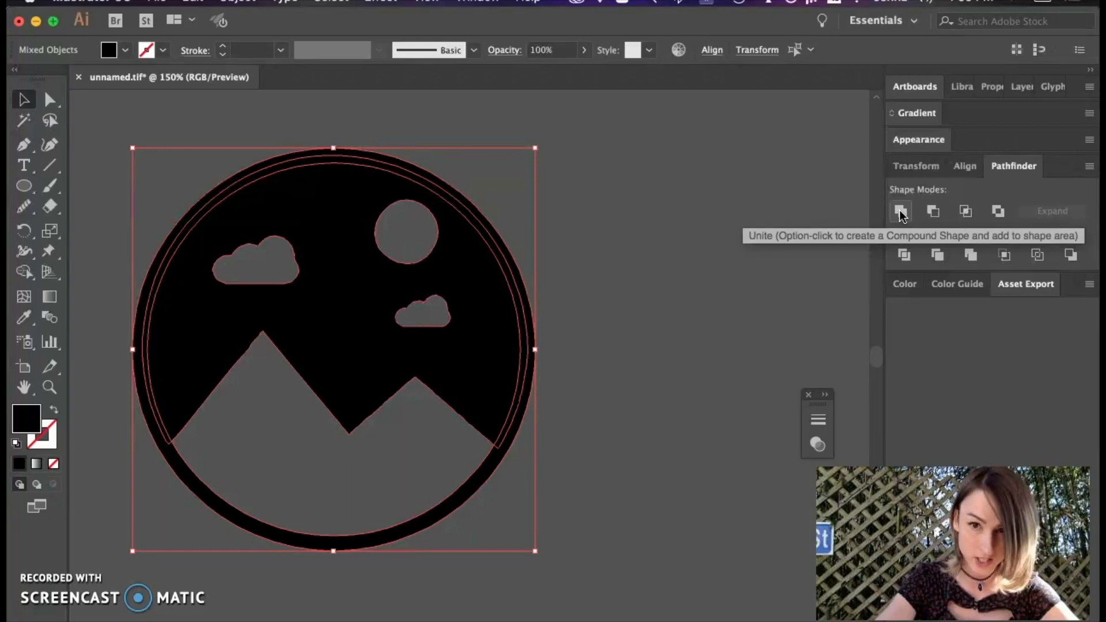
click(901, 212)
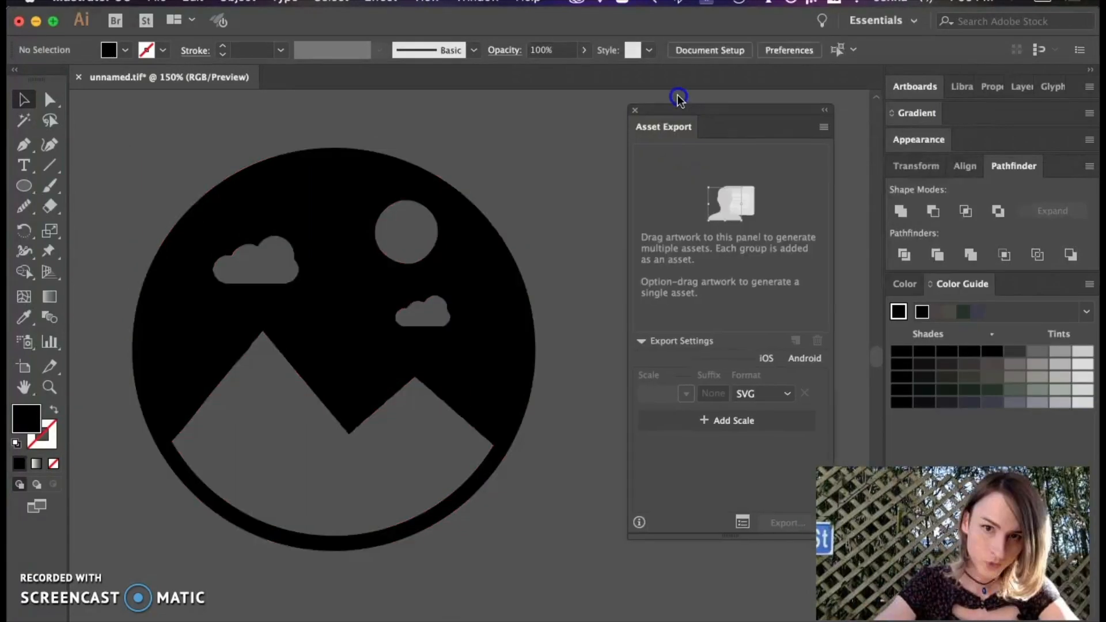
Step: Add the united icon to Asset Export as a new asset
drag(685, 106, 677, 94)
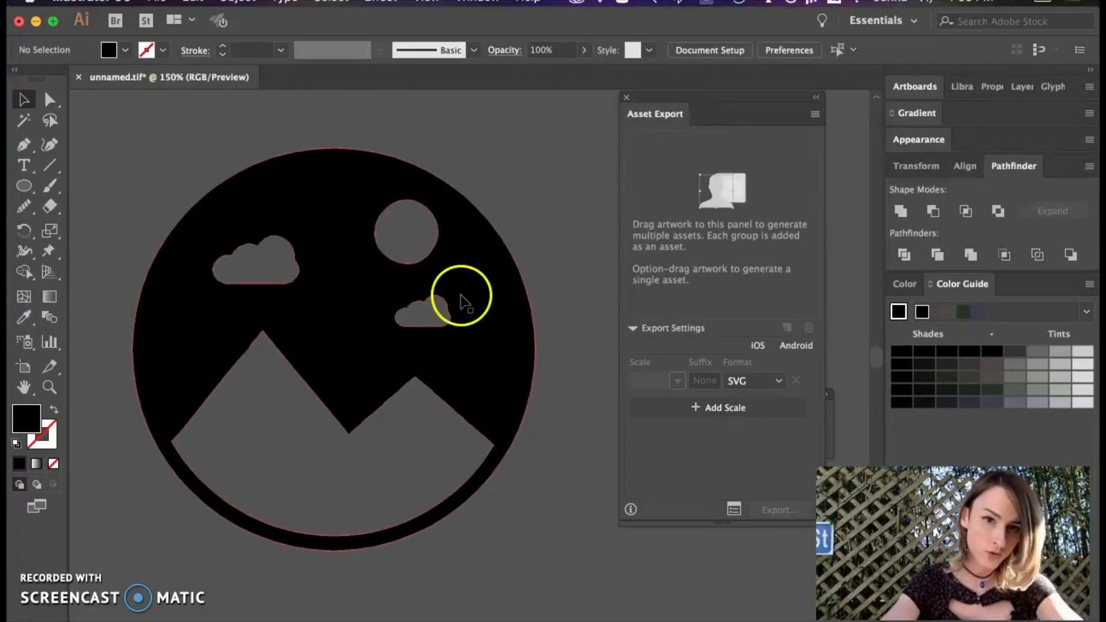
click(330, 231)
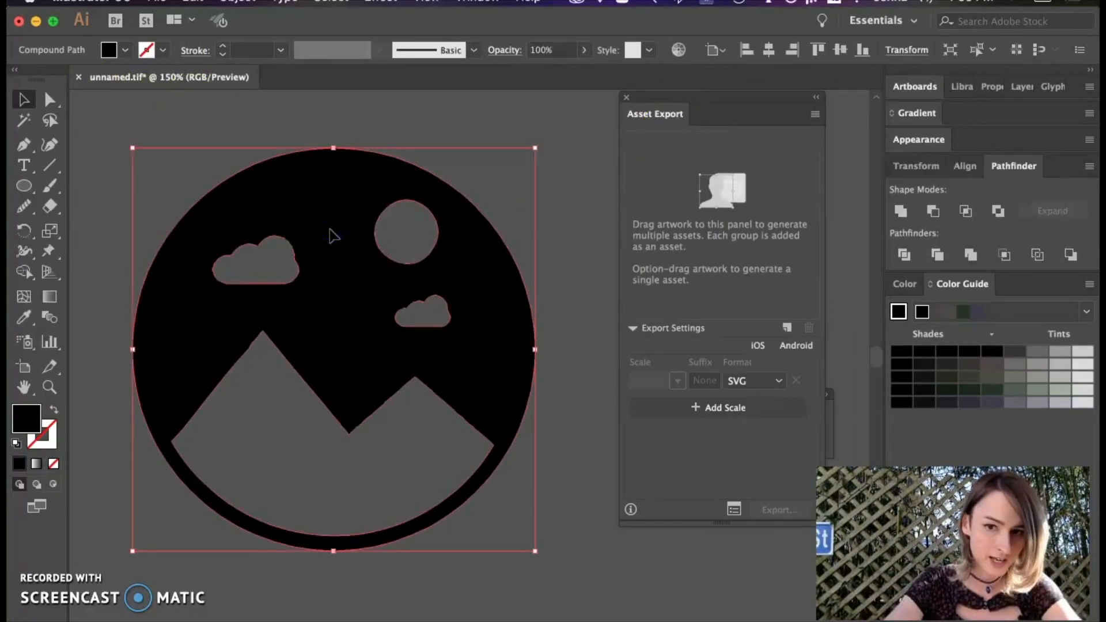
drag(334, 234, 700, 175)
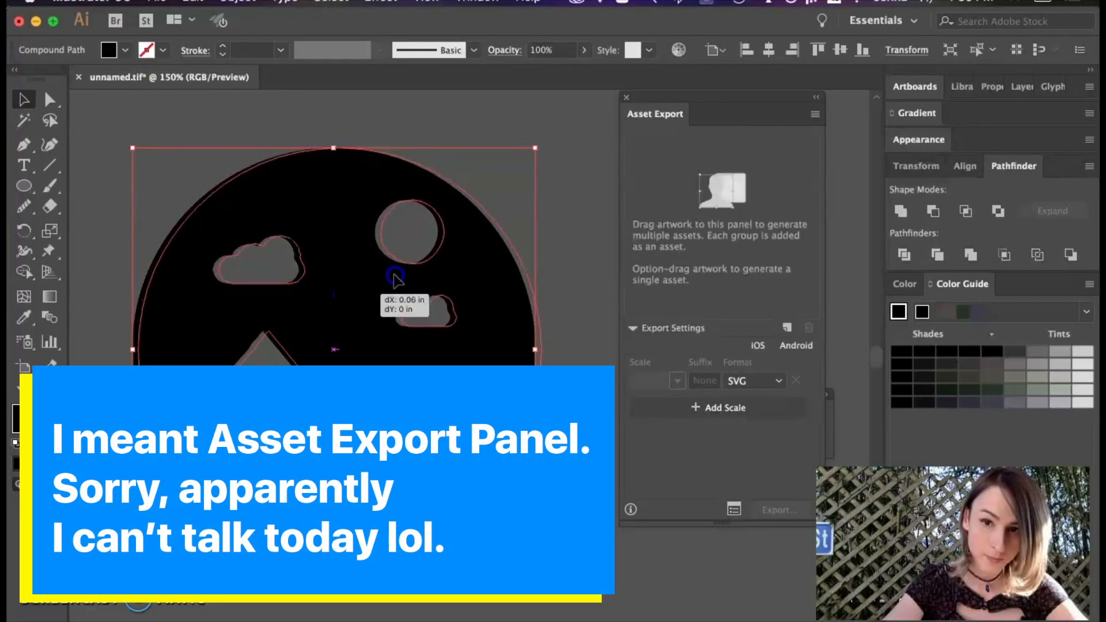
drag(396, 280, 712, 187)
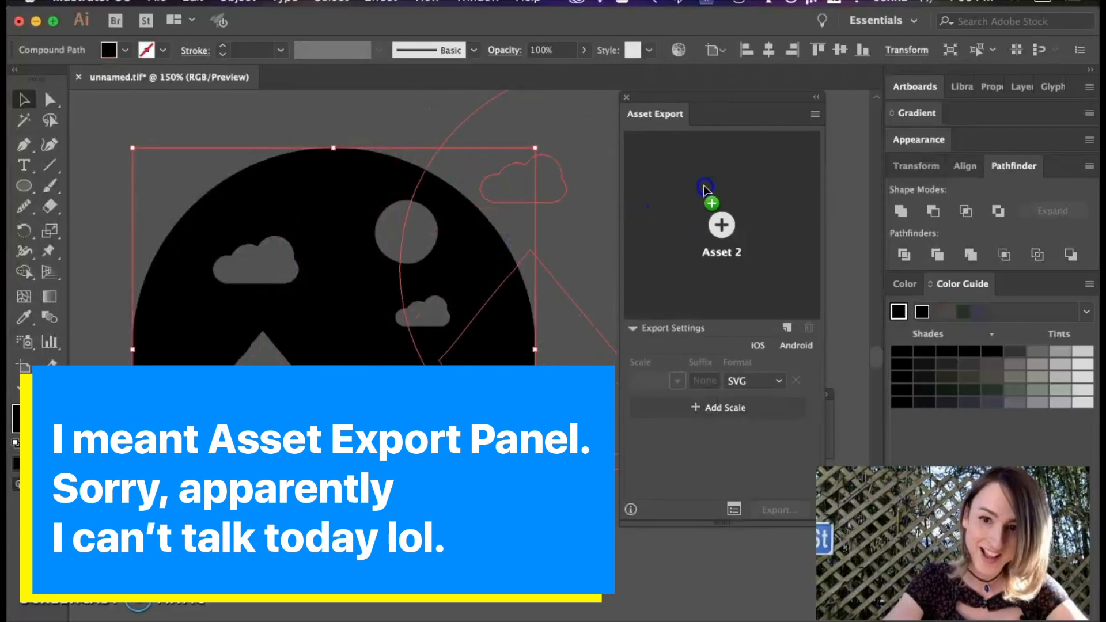
drag(700, 190, 701, 190)
Step: Set the asset's export format to SVG and export it to the Desktop
click(754, 381)
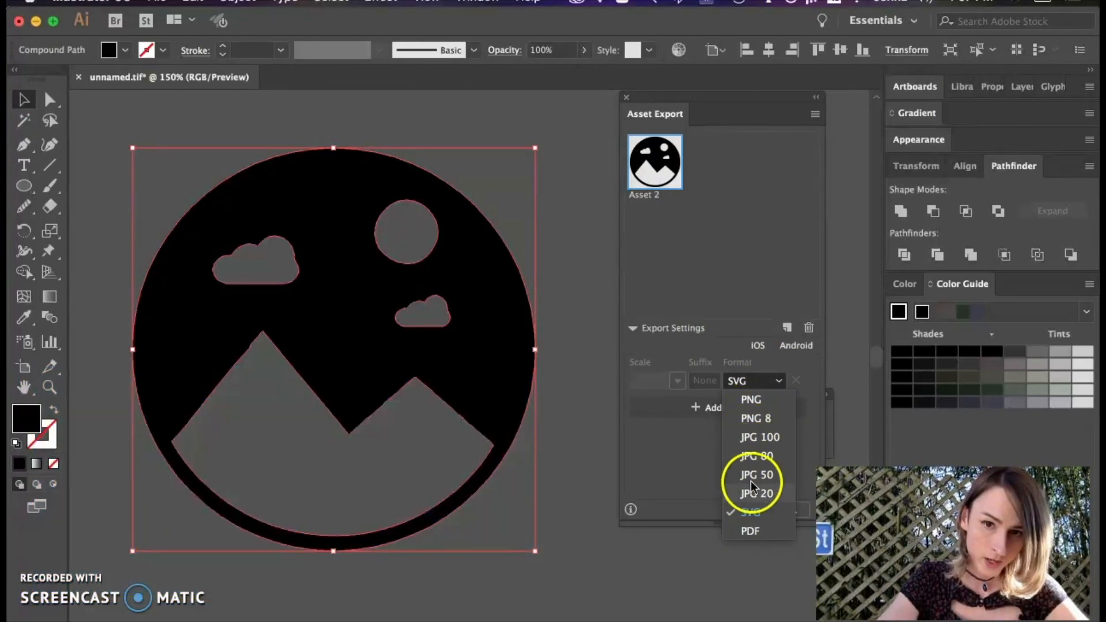
click(755, 455)
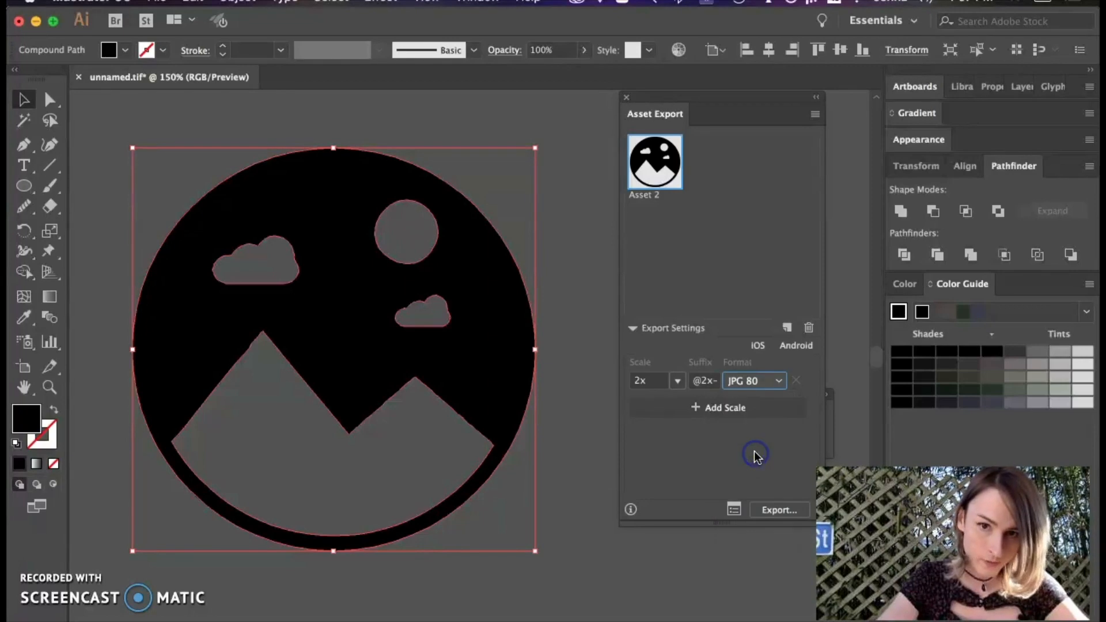
click(734, 385)
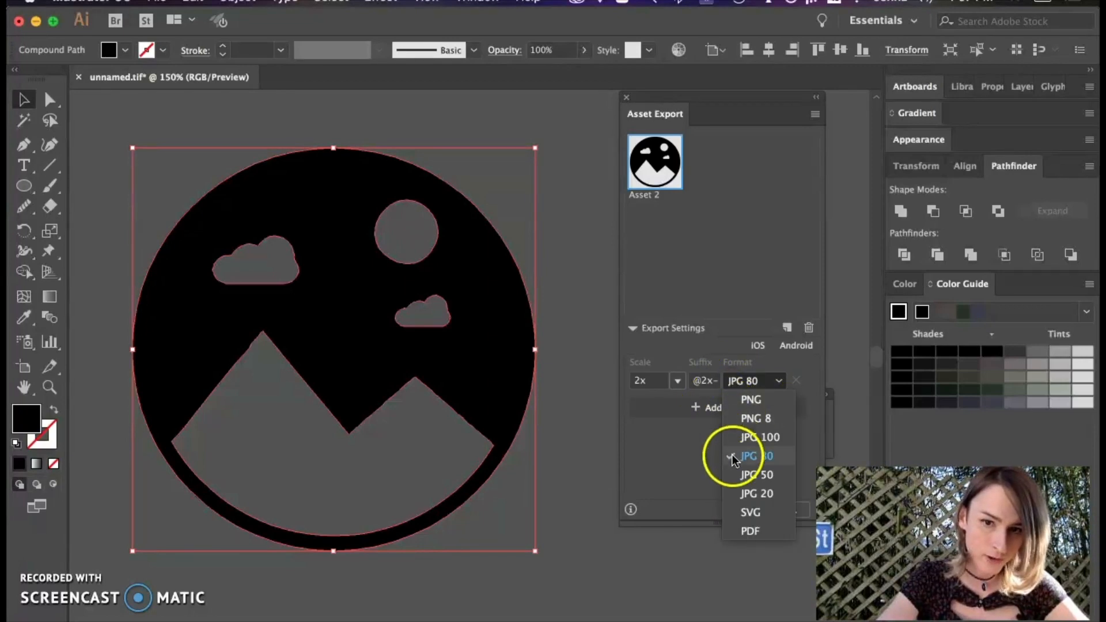
click(749, 513)
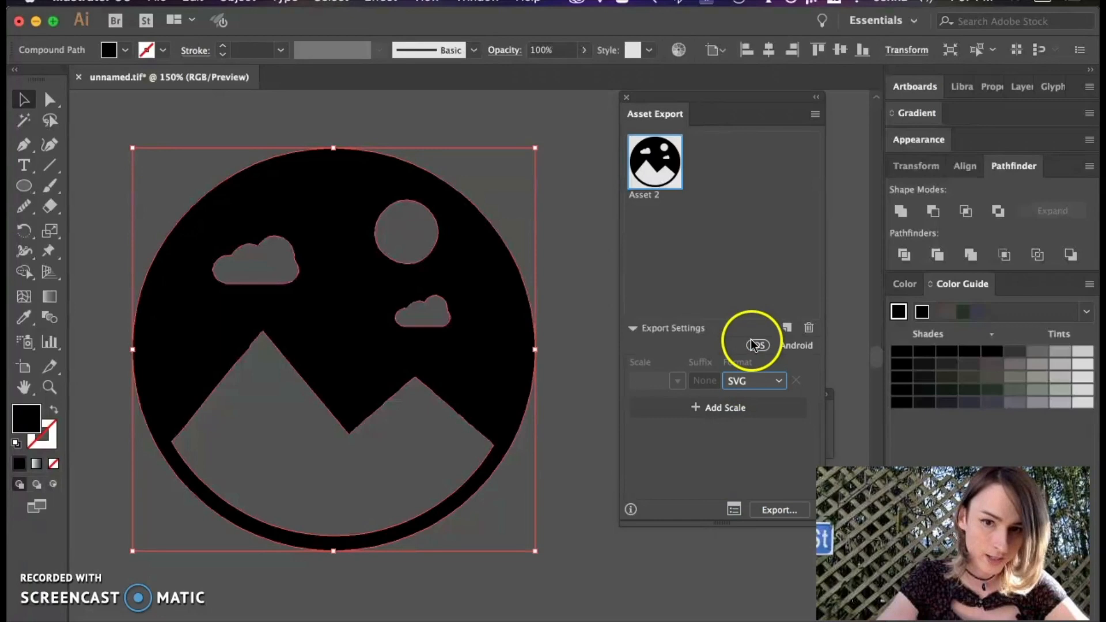
click(772, 511)
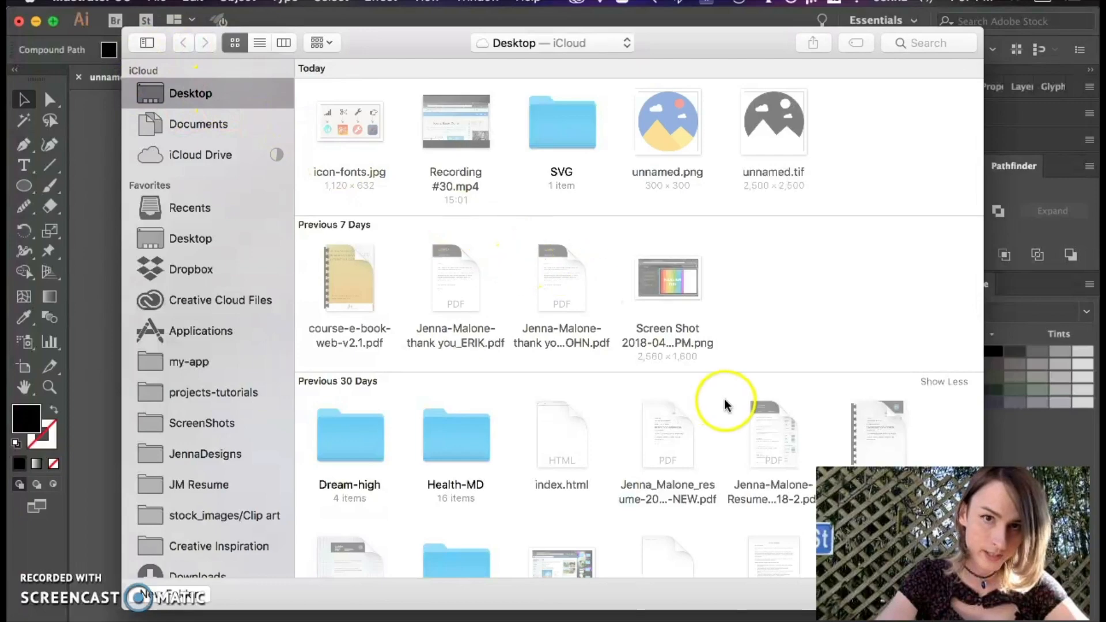
Step: Switch to Finder and open the SVG folder on the Desktop in a new tab
key(F11)
drag(796, 72, 794, 161)
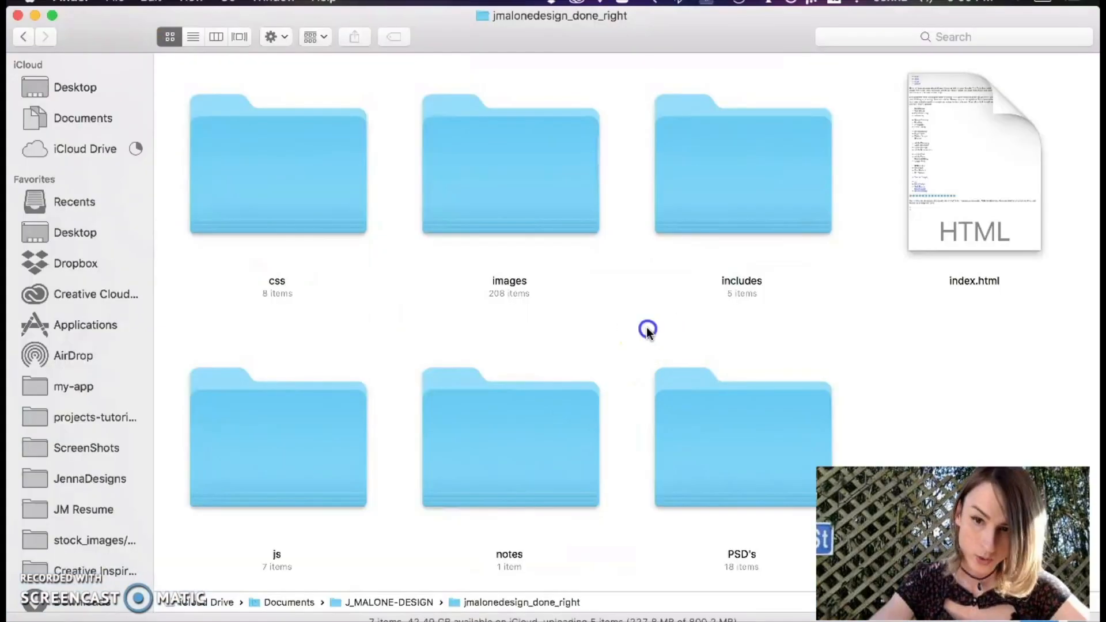
key(super+t)
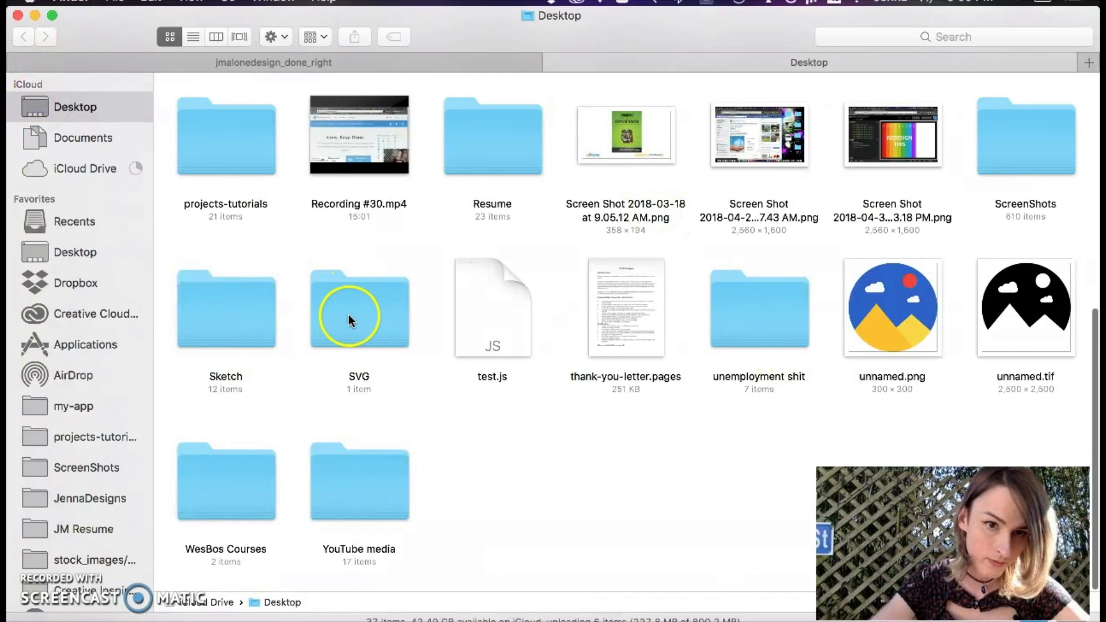
double_click(348, 316)
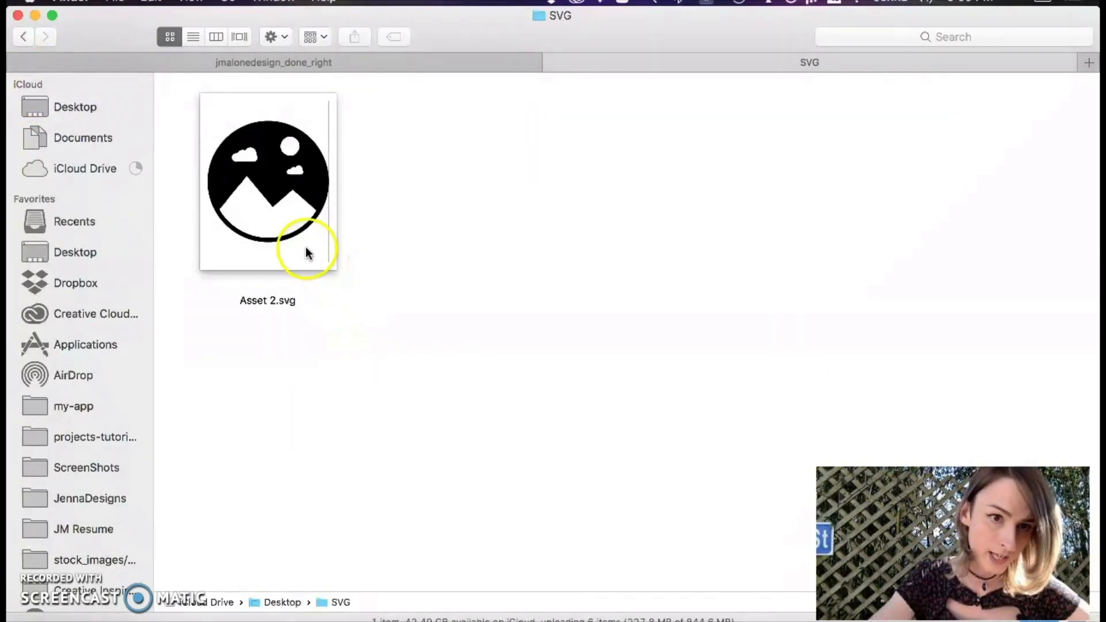
Step: Rename the exported file as Asset2.svg and move it into the website project's img folder
click(266, 295)
click(271, 299)
key(BackSpace)
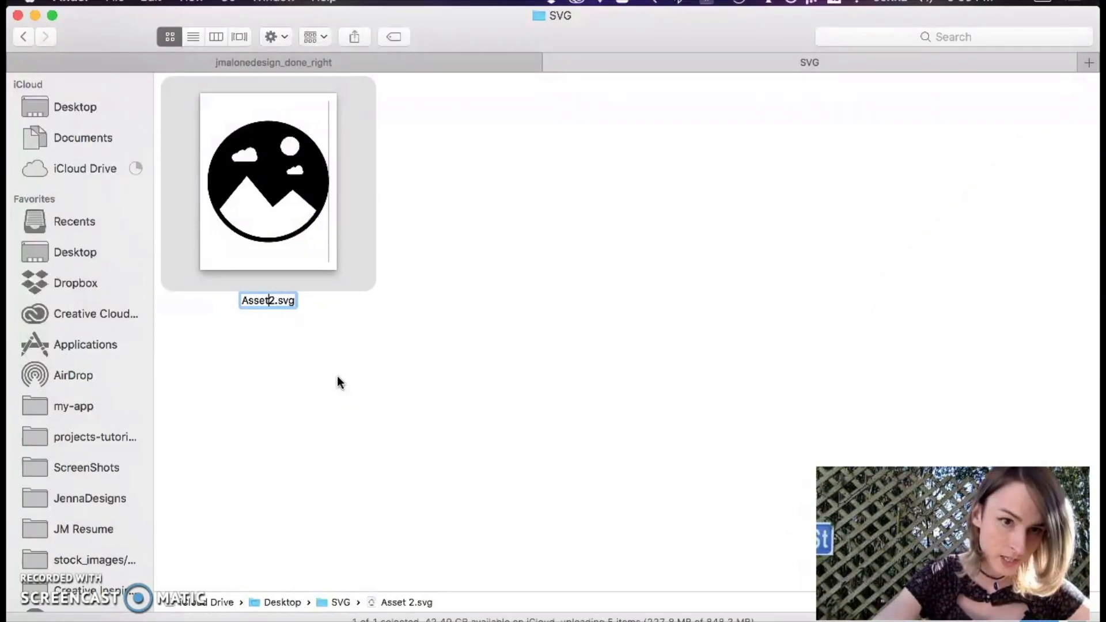
click(308, 218)
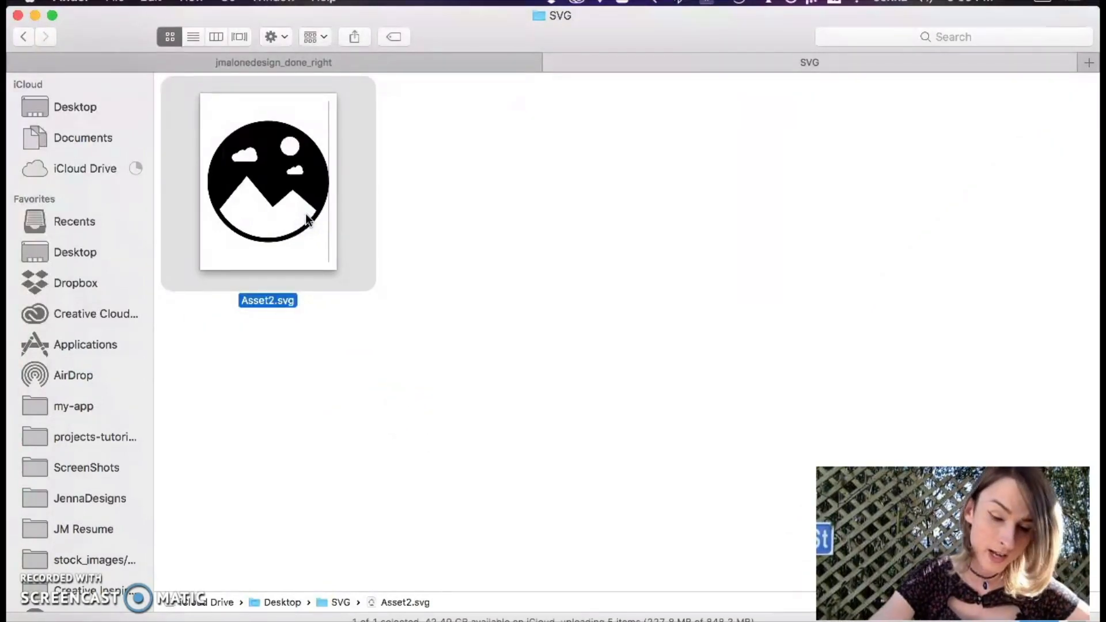
drag(294, 214, 400, 66)
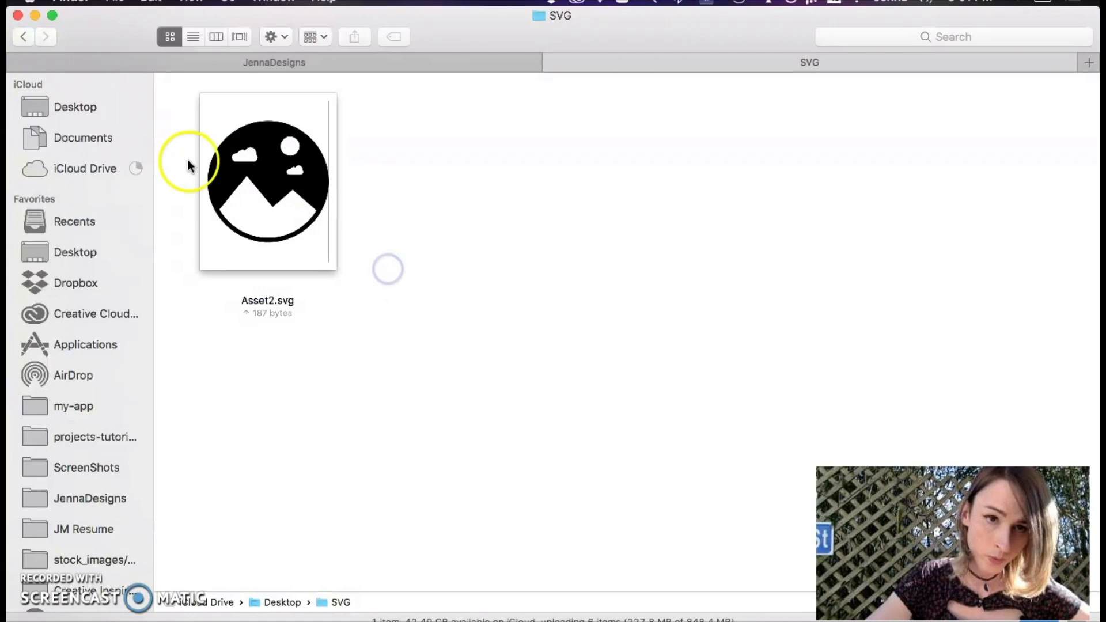
drag(264, 190, 314, 222)
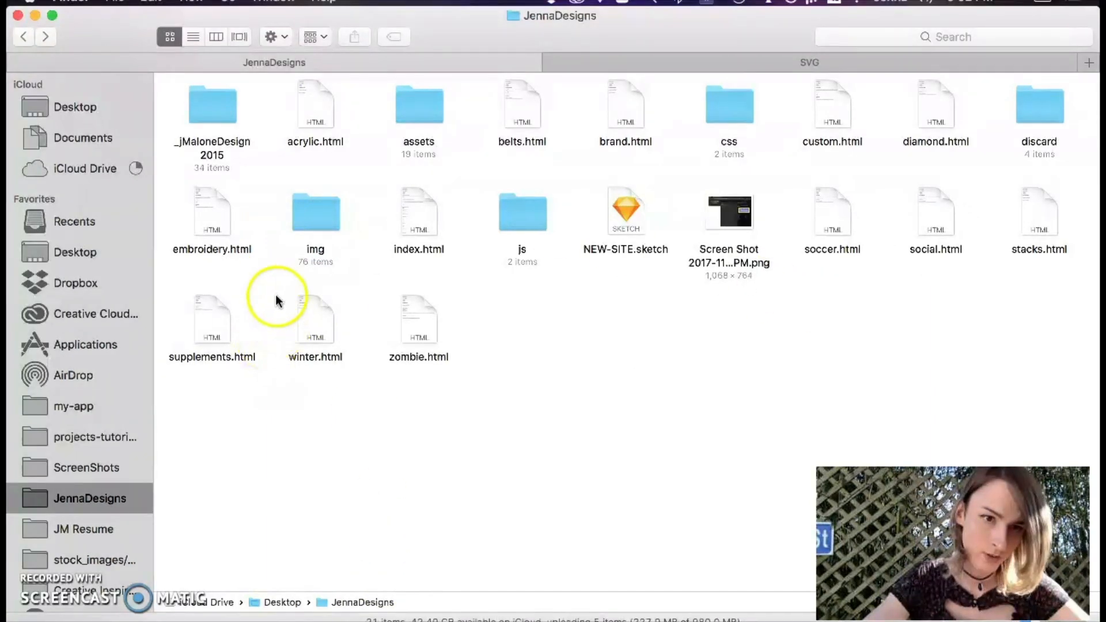
Step: Open the website project's index.html in the browser and look over the home page
double_click(418, 221)
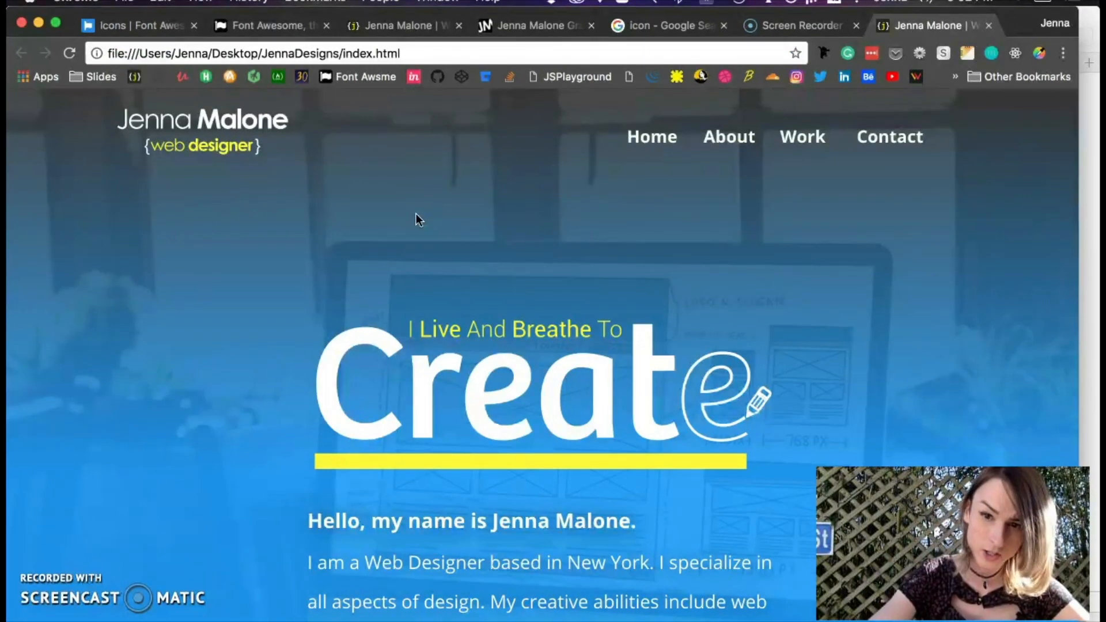
scroll(417, 220, down, 1)
scroll(417, 220, down, 8)
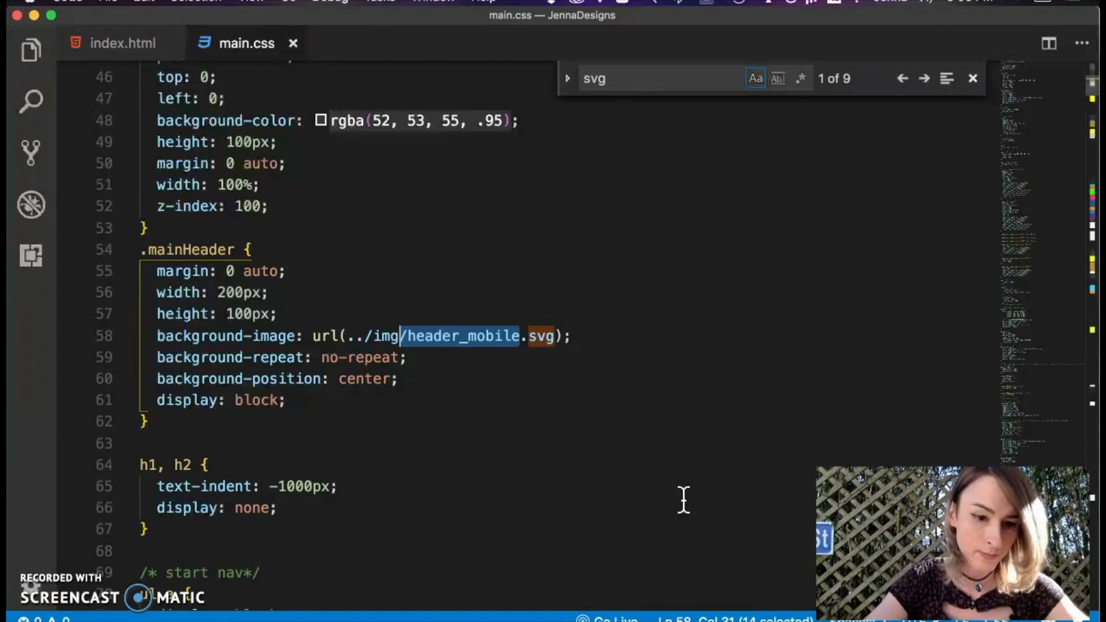
Step: Change the .mainHeader background image in main.css to ../img/asset2.svg and save the file
text(ass\\)
key(BackSpace)
key(BackSpace)
key(BackSpace)
key(BackSpace)
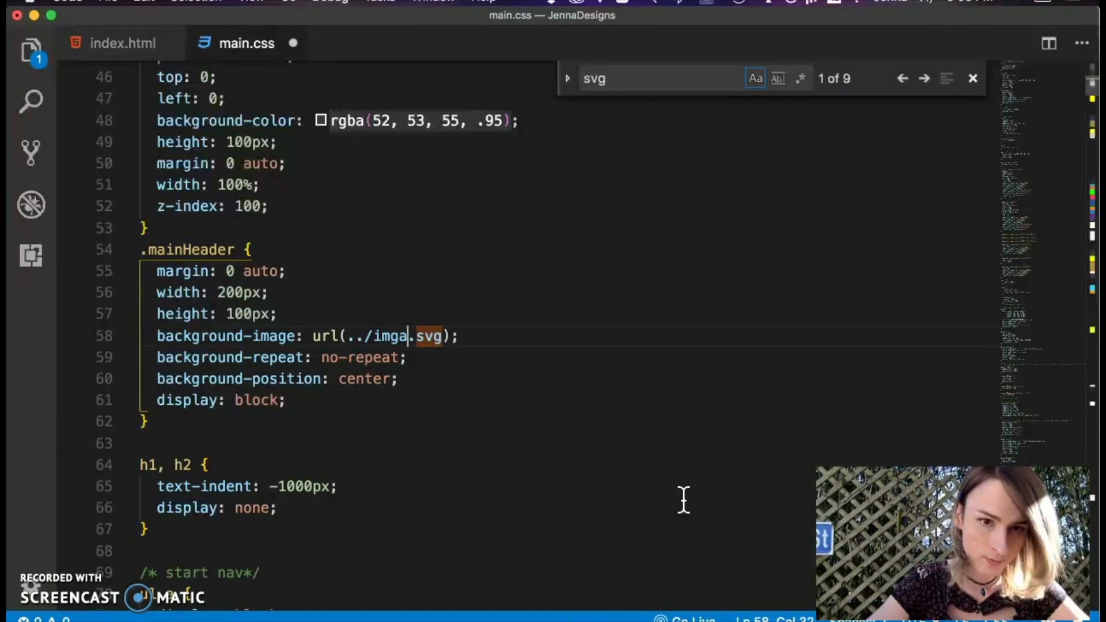
key(BackSpace)
text(/asse)
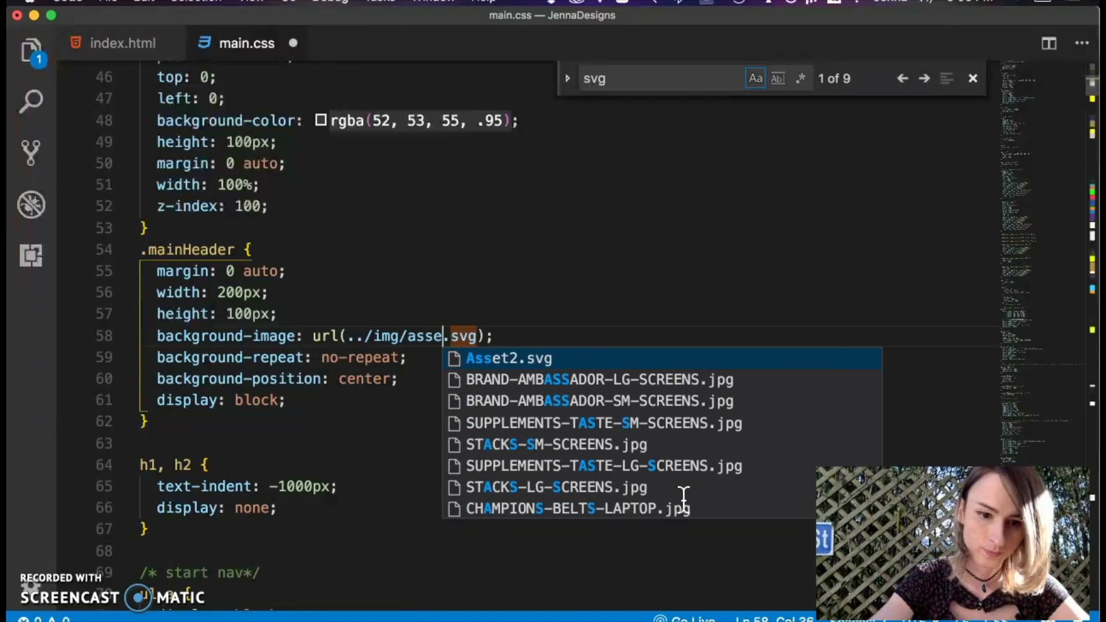
text(t2)
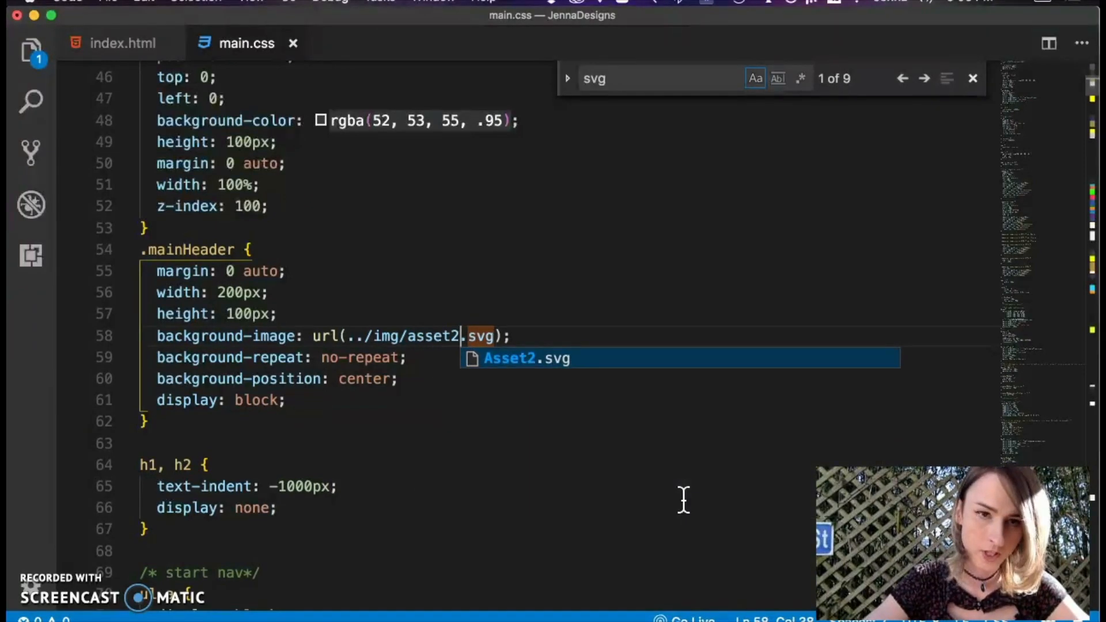
Step: Switch to Chrome and reload the home page to examine the new icon in the header
key(ctrl+Up)
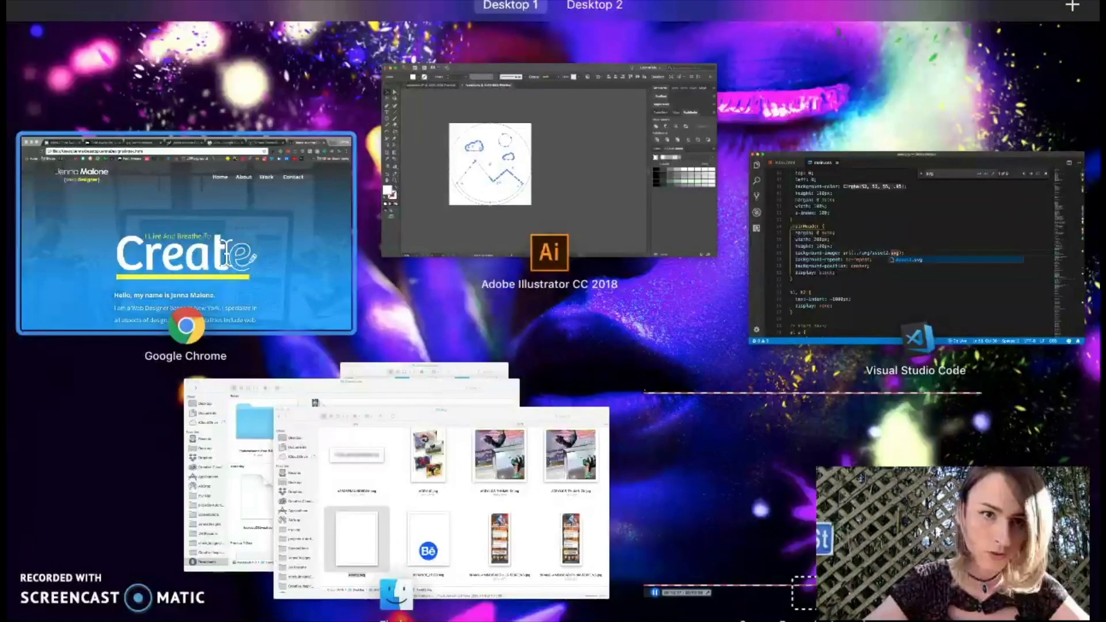
click(229, 253)
key(super+r)
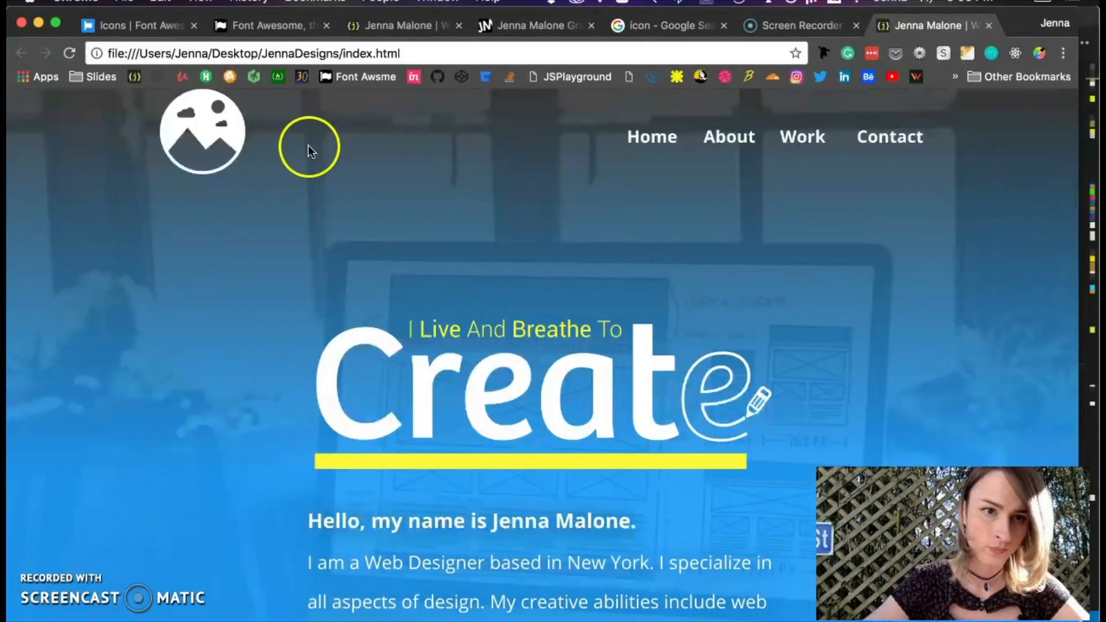
click(192, 128)
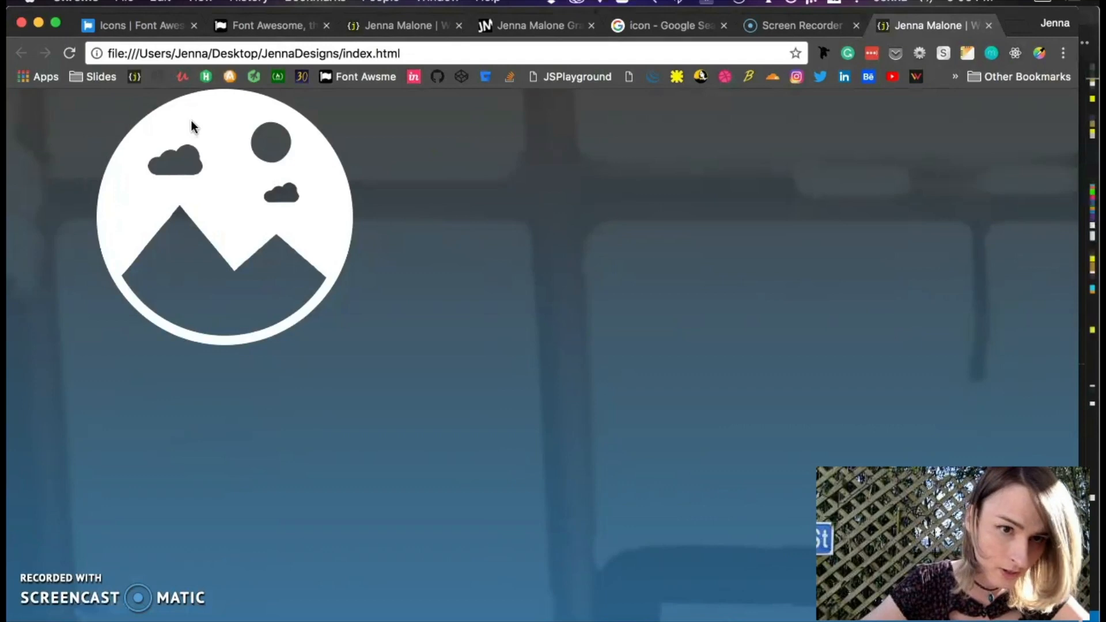